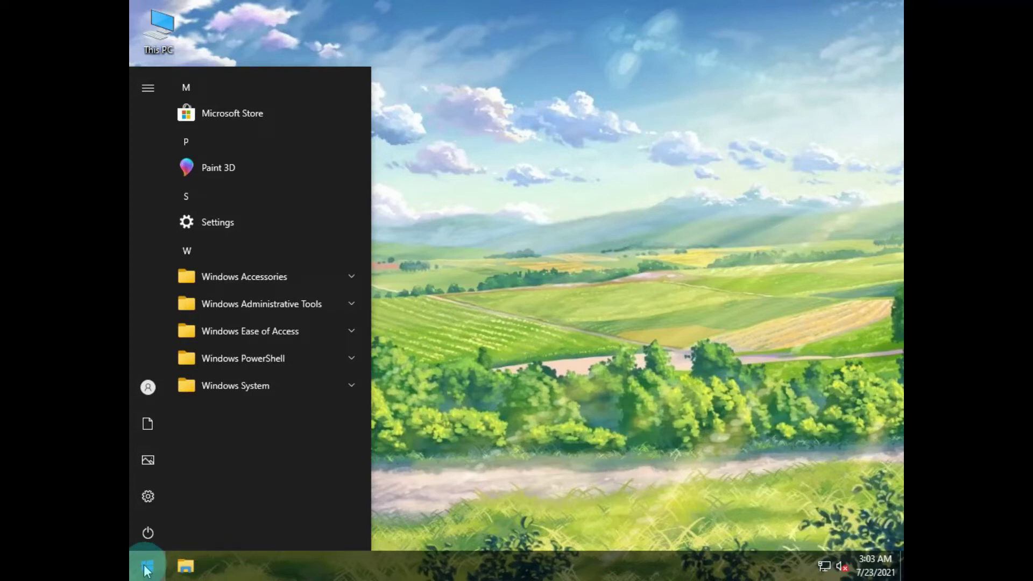
Pin Paint 3D to Start and dismiss the Start menu
mouse_move(145, 380)
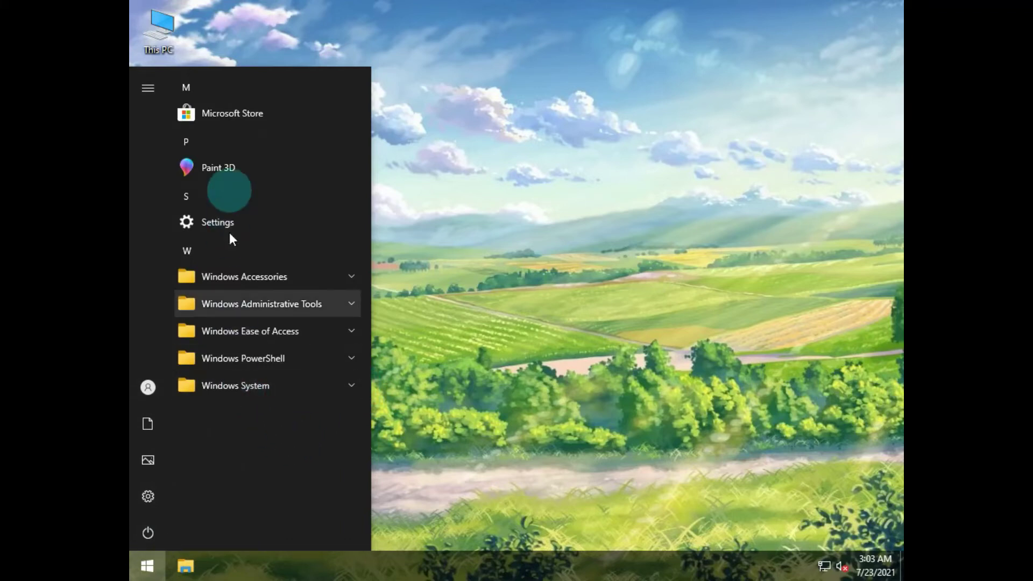
right_click(232, 174)
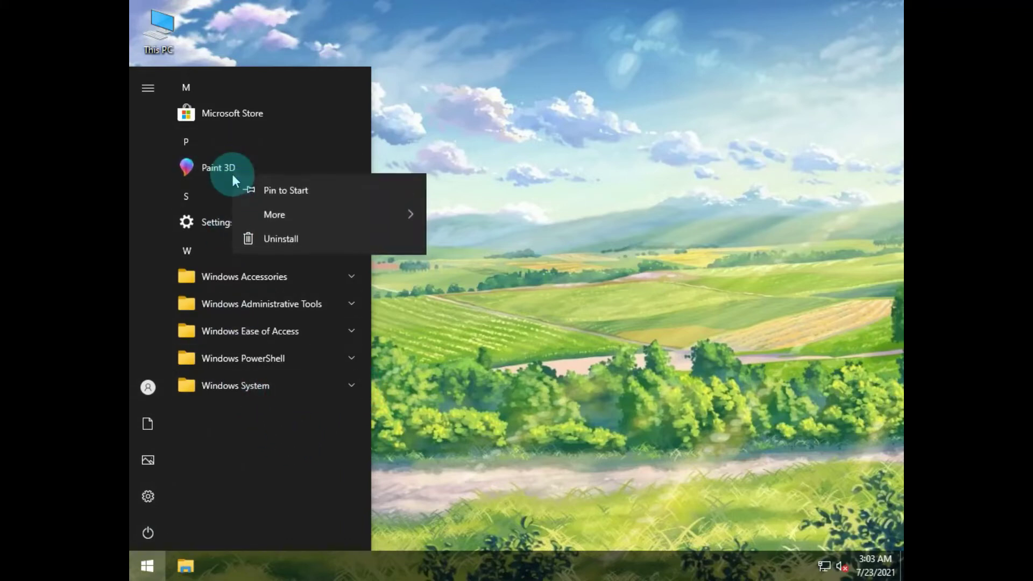
click(267, 190)
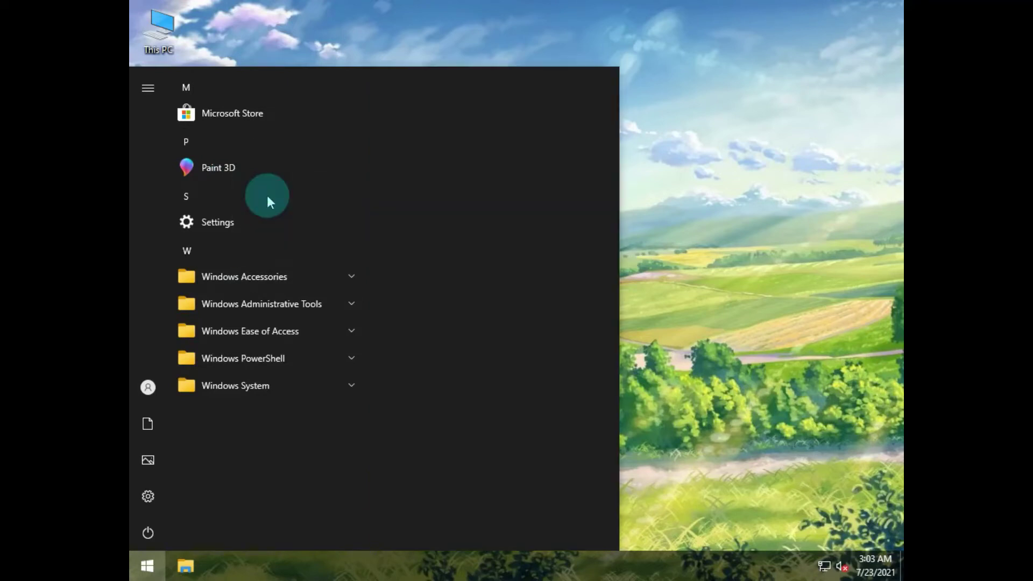
click(712, 239)
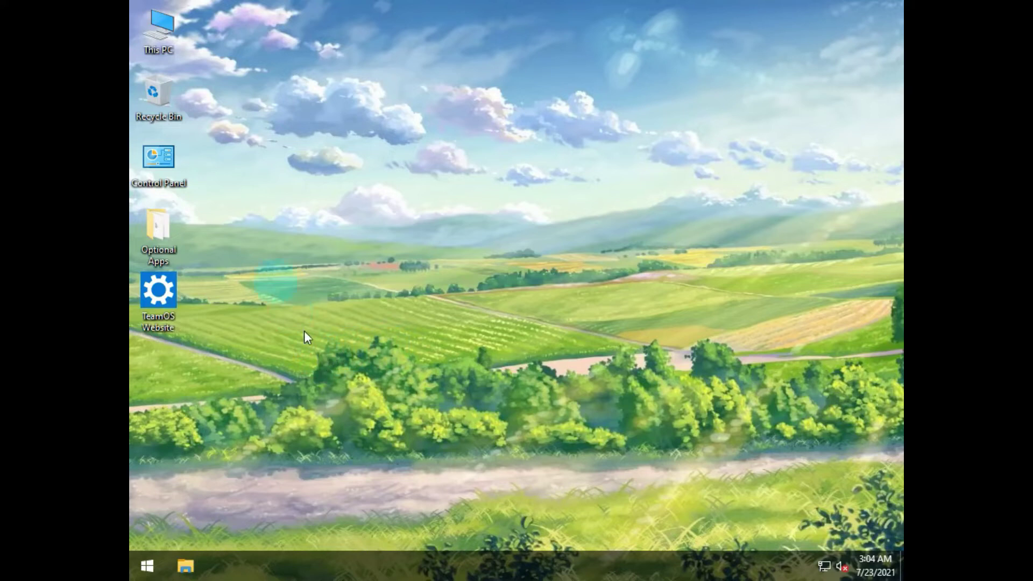
Open File Explorer at This PC and look through its view options and file commands
click(185, 566)
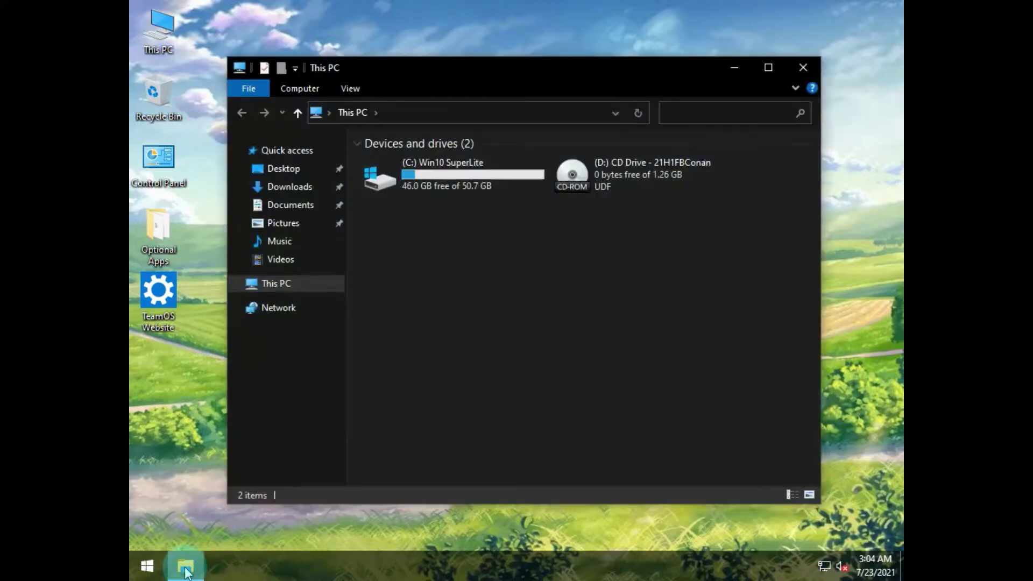
click(347, 90)
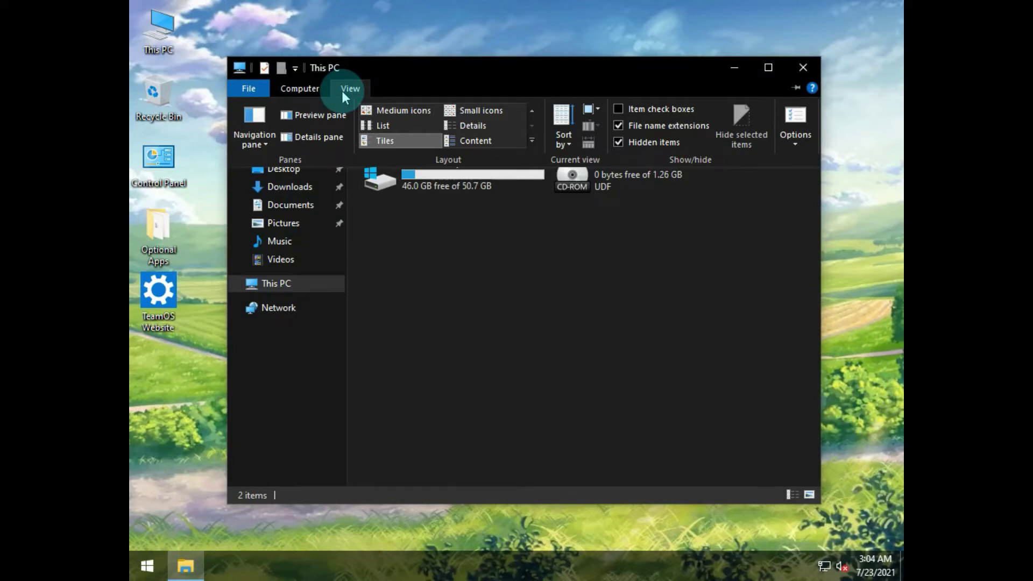
click(342, 92)
click(242, 95)
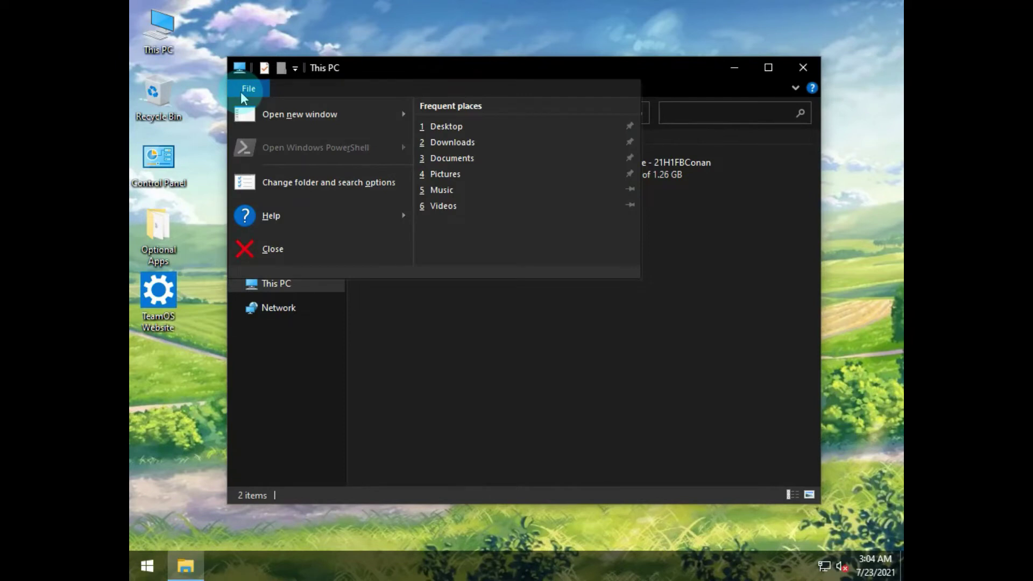
click(242, 94)
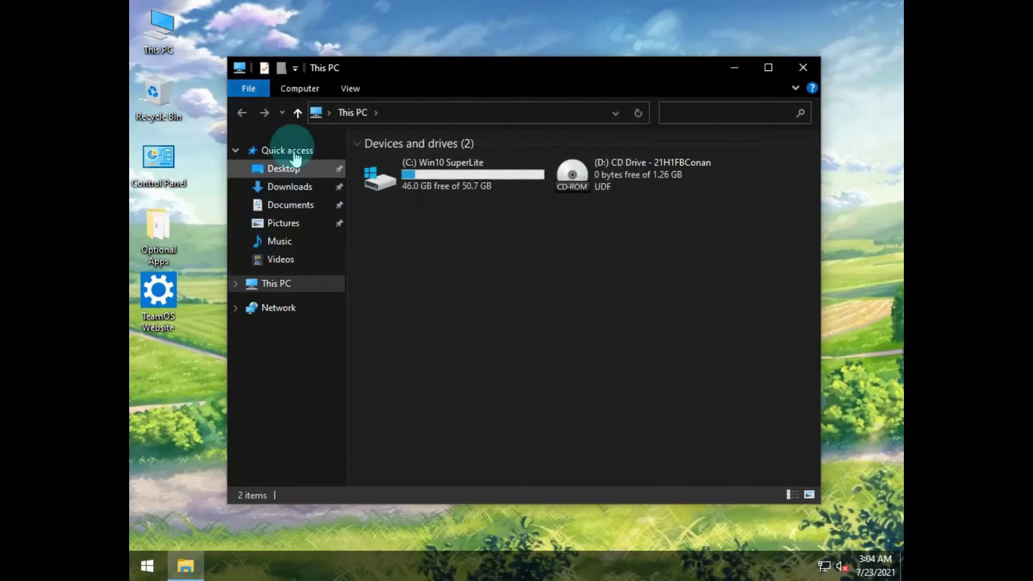
View the Quick access folders, expand This PC in the folder tree and show its devices and drives
click(294, 153)
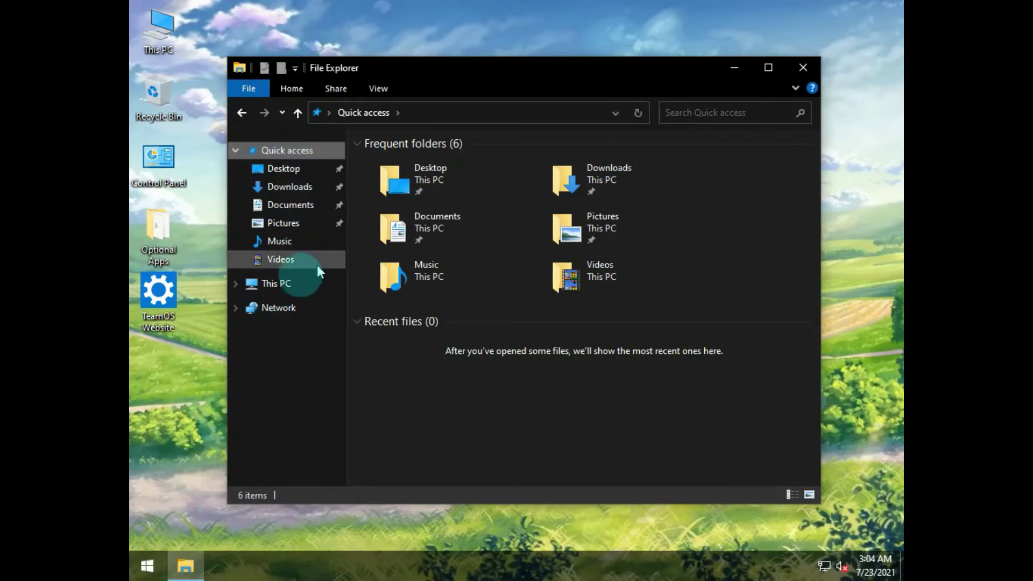
click(236, 284)
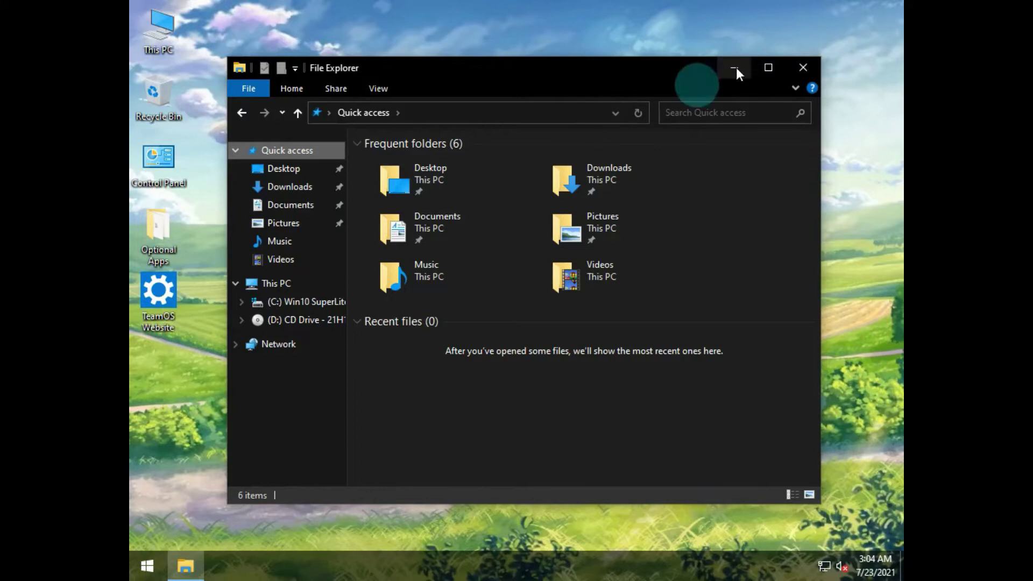
right_click(282, 291)
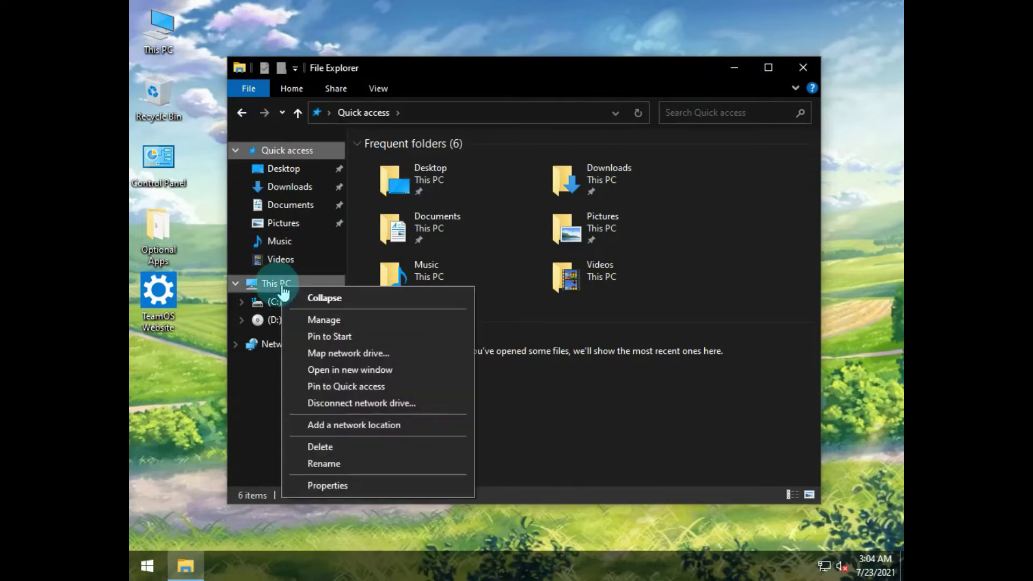
click(272, 294)
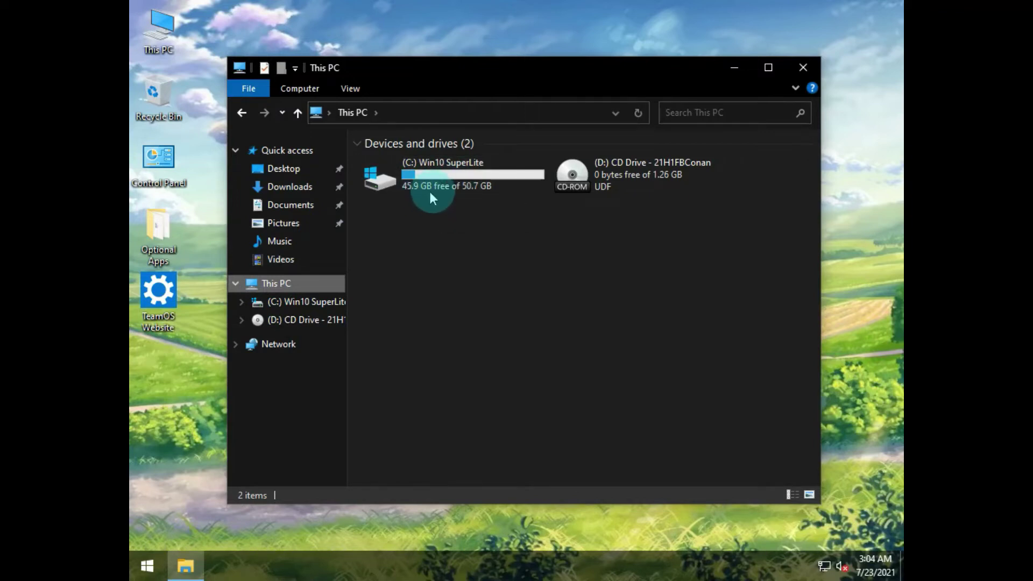
Check the used space, free space and capacity of the C: drive in its properties, leaving them unmodified
right_click(456, 184)
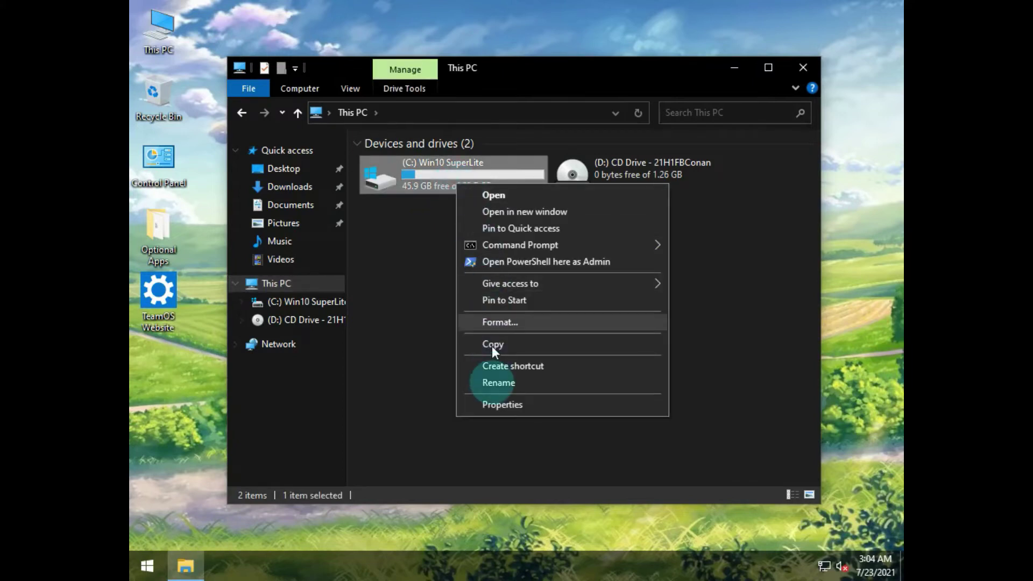
click(495, 407)
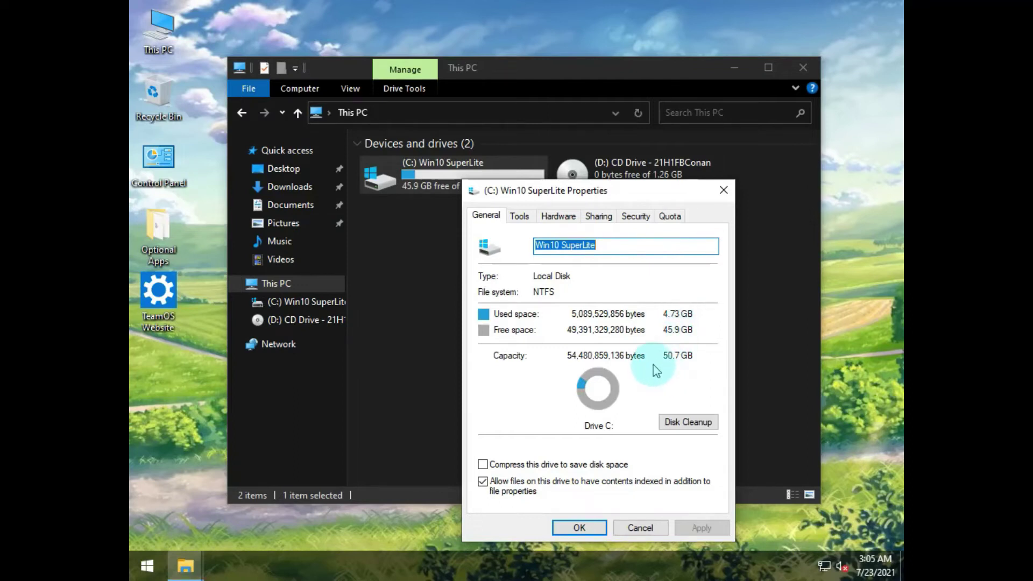
click(640, 528)
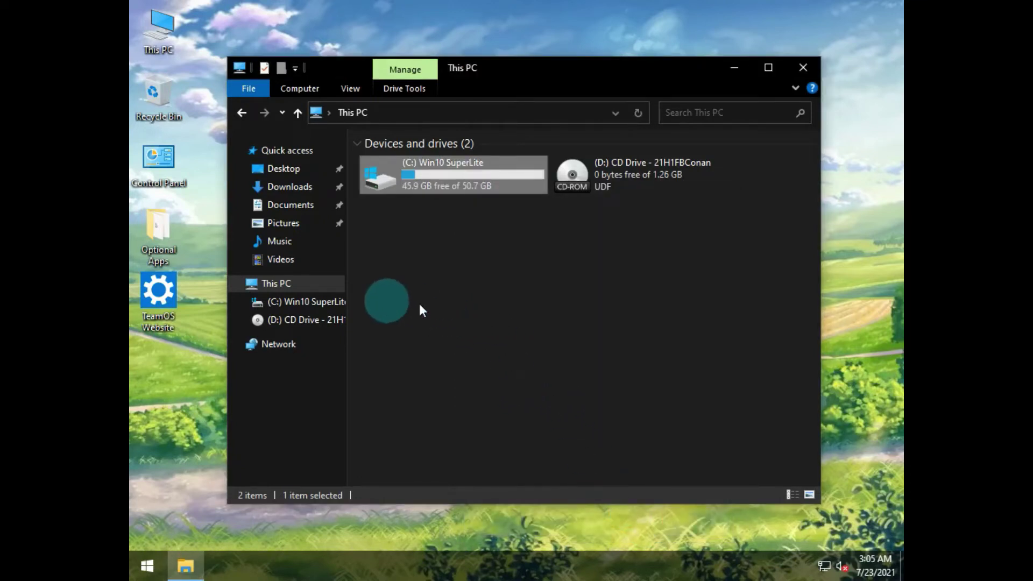
Open the properties of This PC and examine the device specifications and the Windows edition, version, OS build and experience pack
right_click(295, 282)
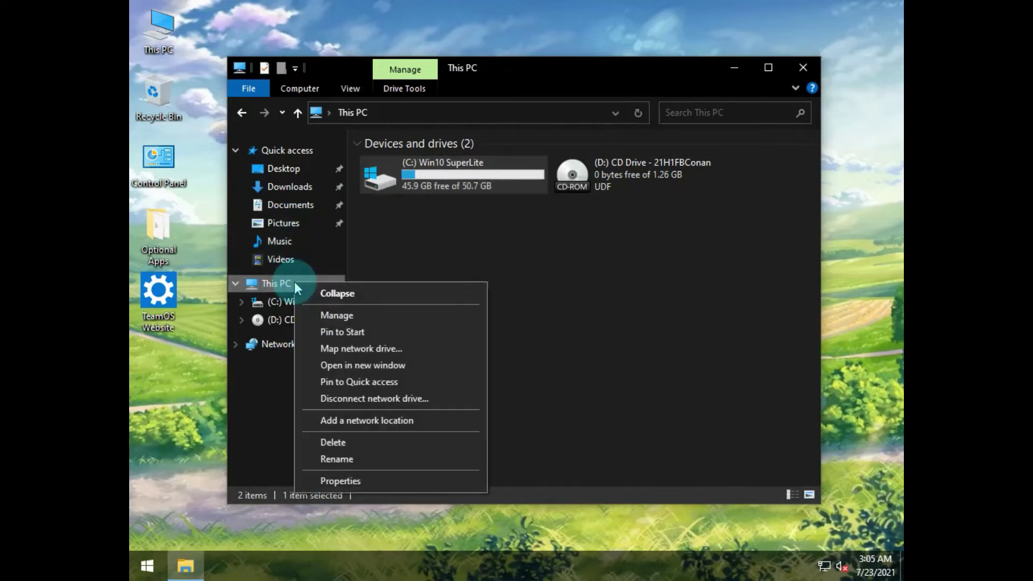
click(337, 481)
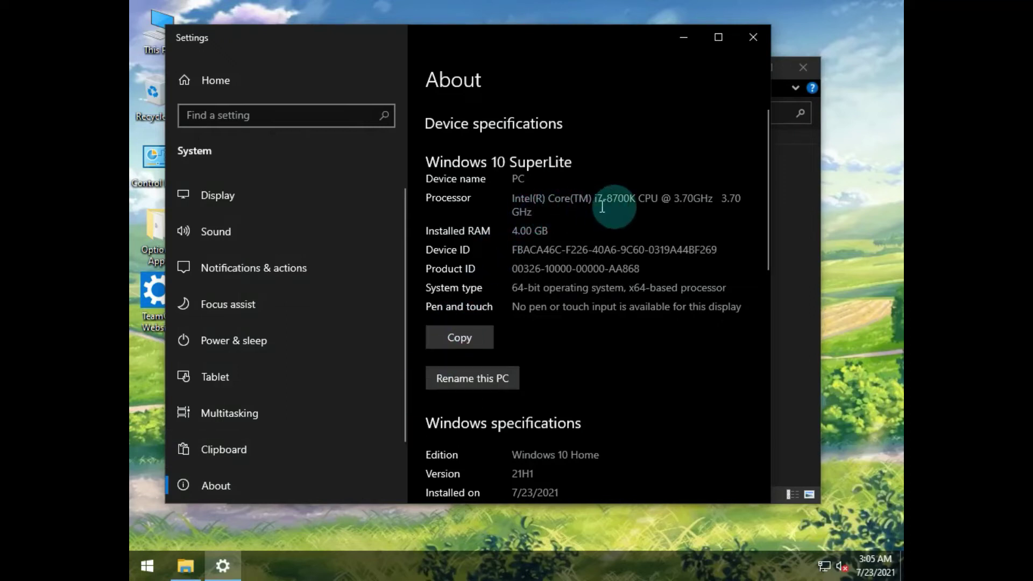
scroll(595, 291, down, 4)
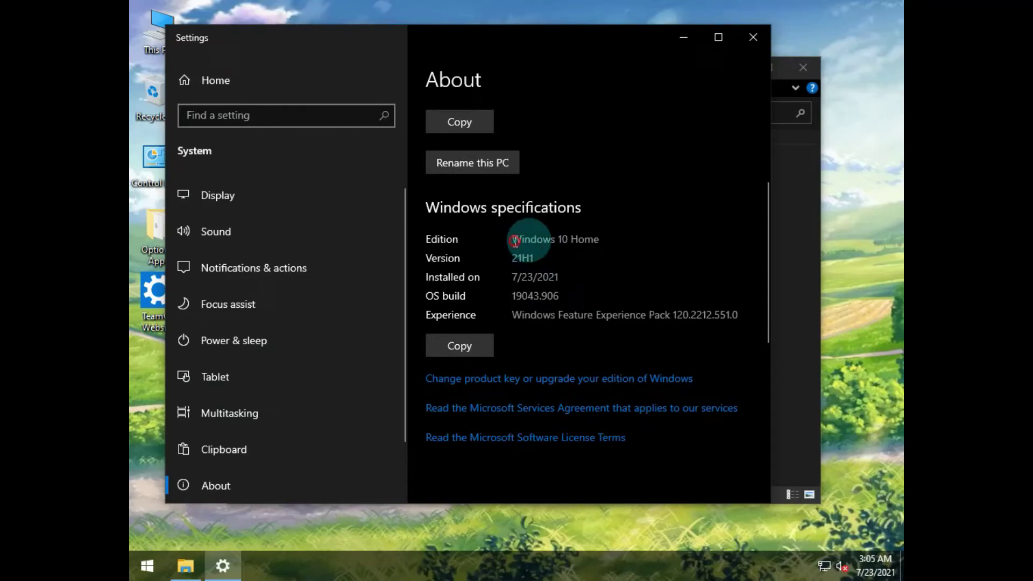
drag(517, 242, 604, 237)
drag(508, 259, 550, 258)
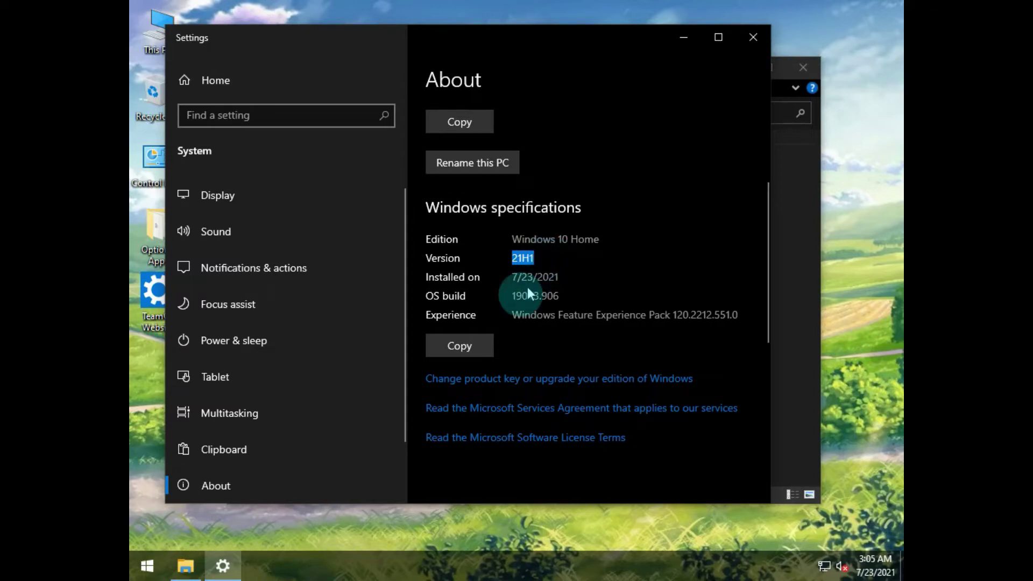
drag(510, 296, 744, 313)
click(518, 315)
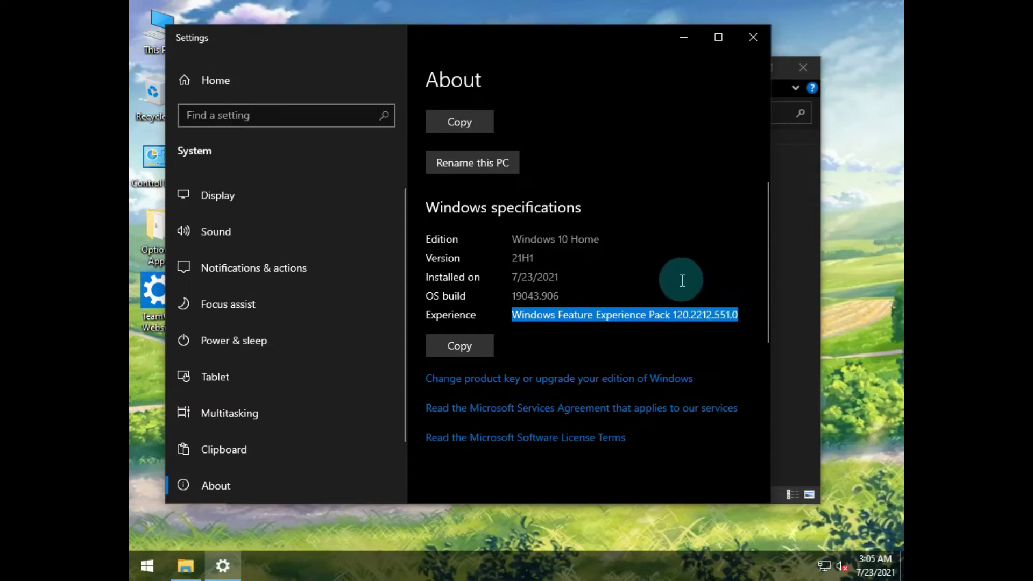
scroll(682, 281, up, 4)
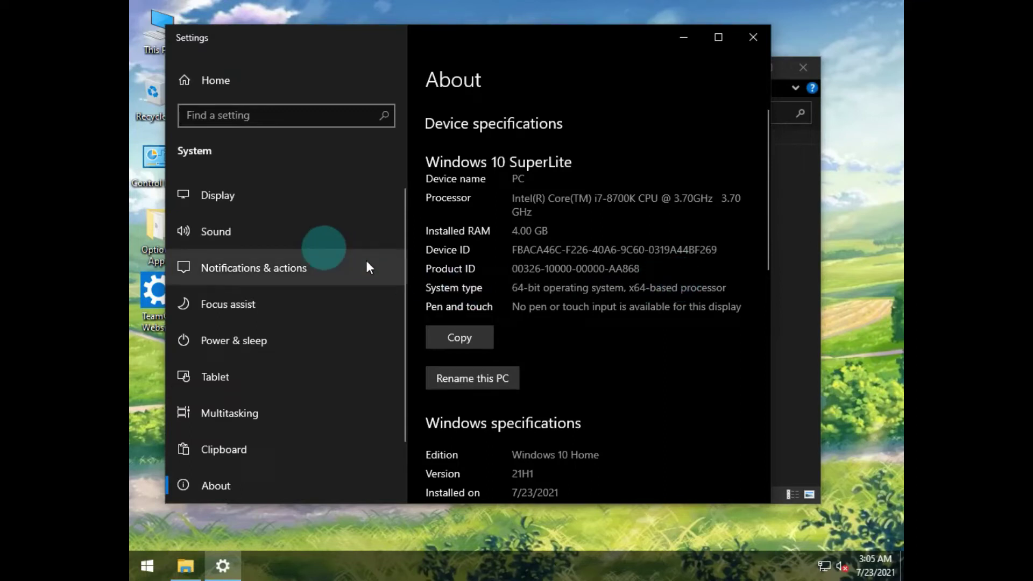
Review the Display settings for color, scaling, resolution and orientation
click(305, 200)
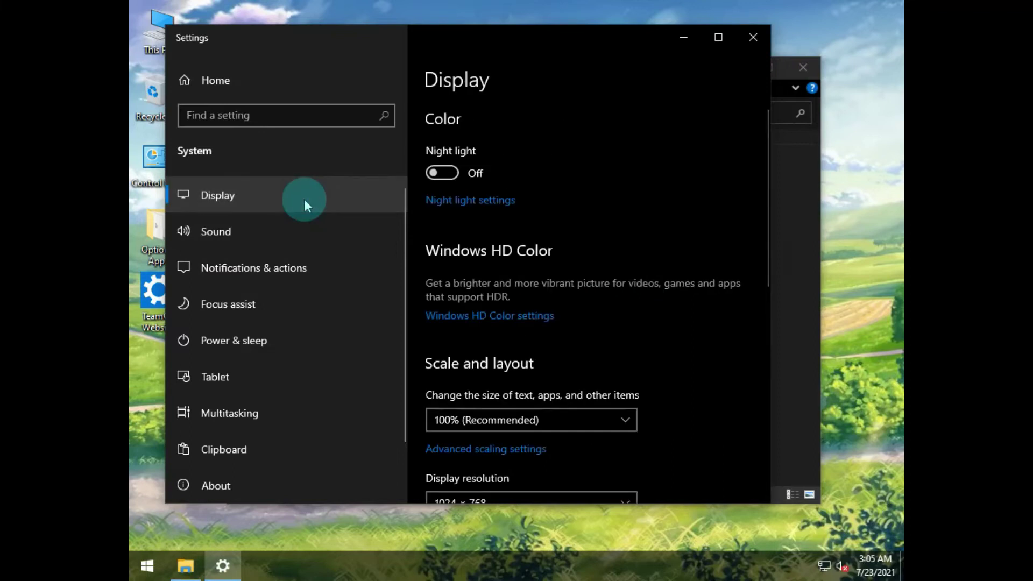
scroll(530, 284, down, 3)
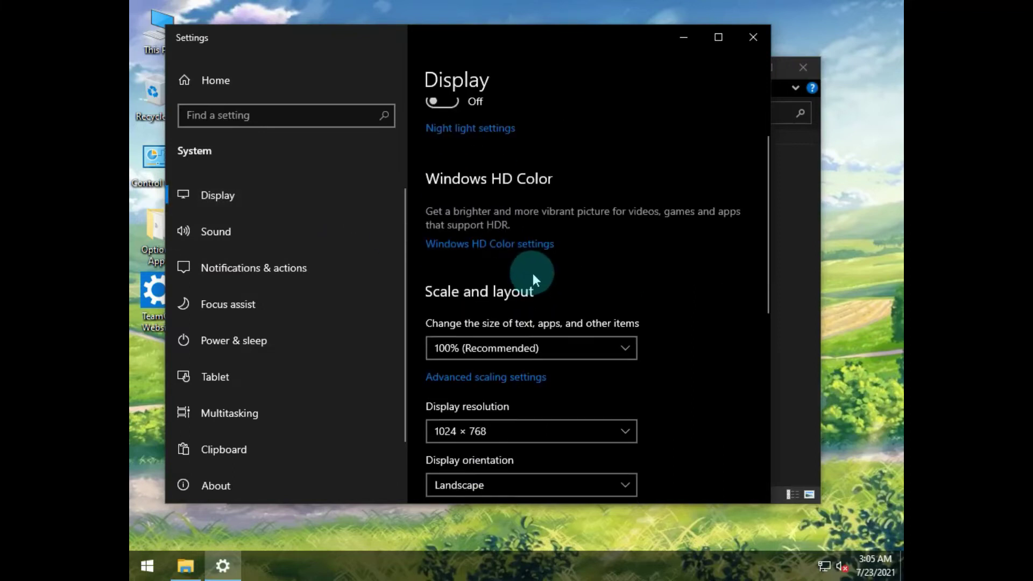
scroll(532, 276, down, 3)
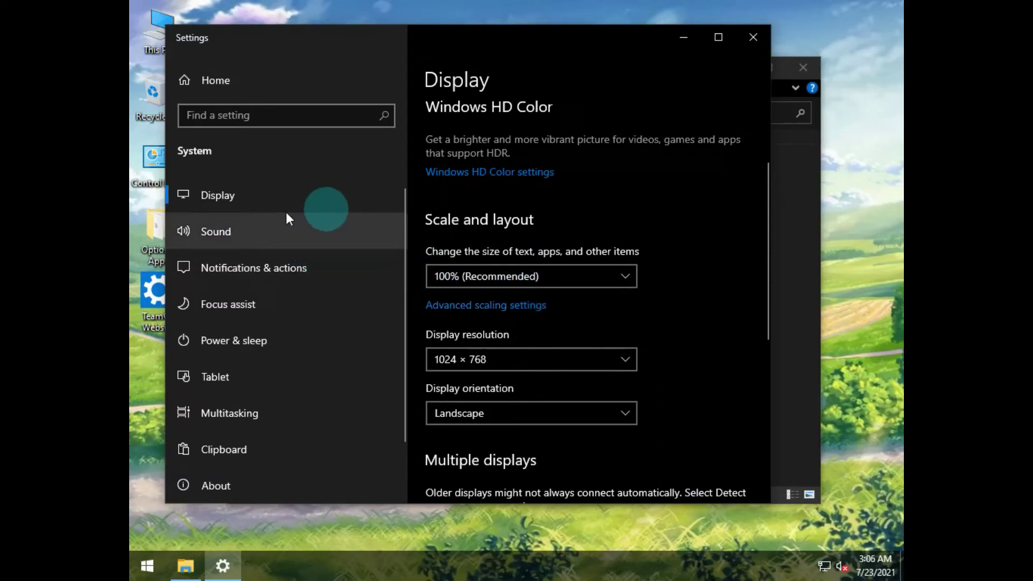
scroll(489, 239, up, 6)
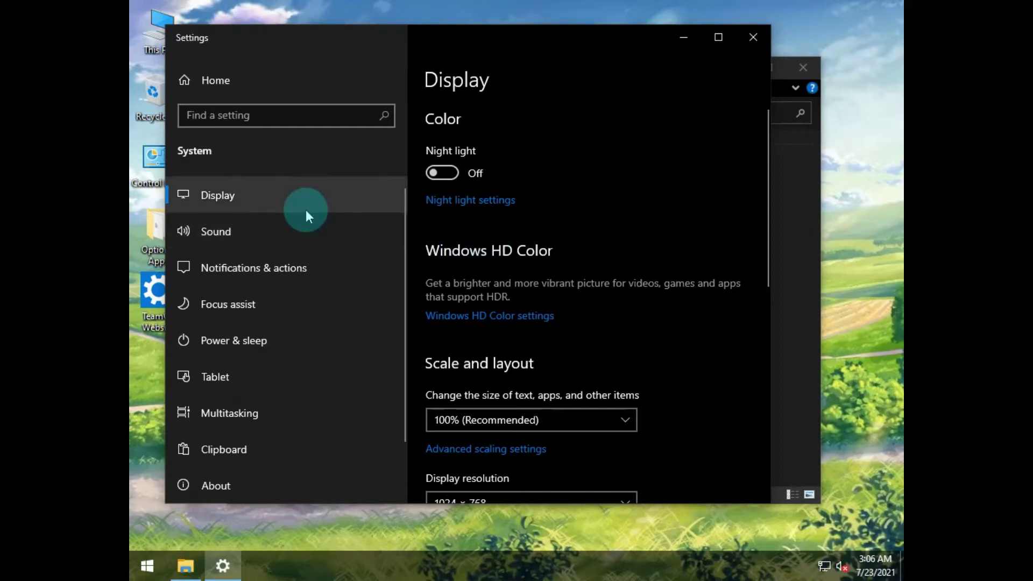
Return to the About page and check the Windows edition in the Windows specifications
click(300, 480)
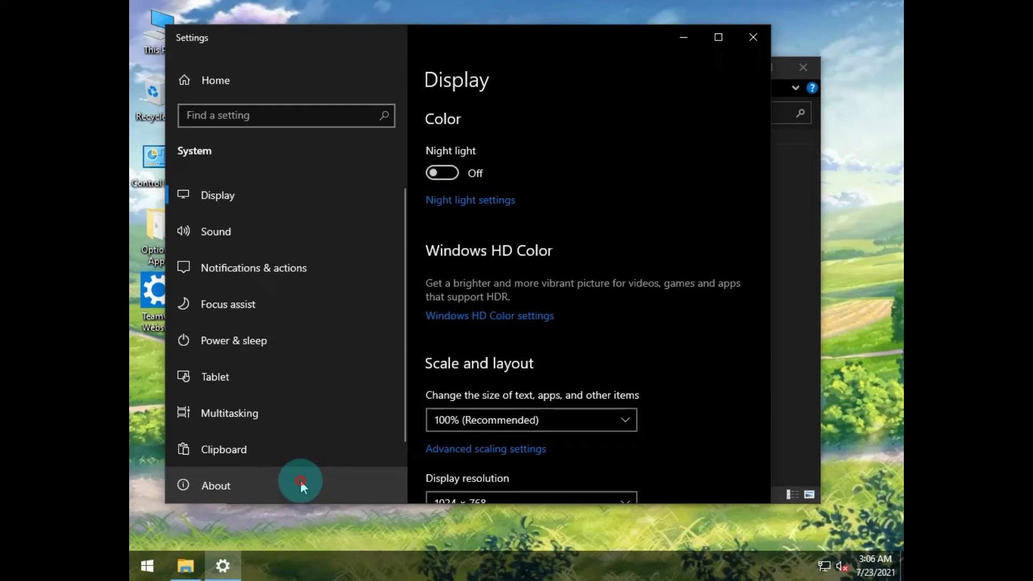
scroll(578, 364, down, 4)
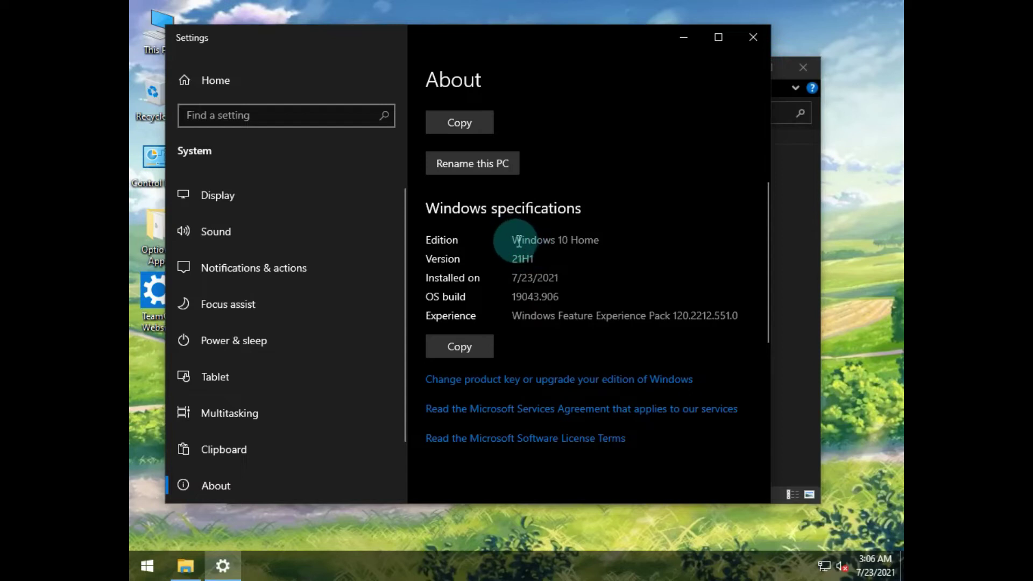
drag(509, 239, 610, 238)
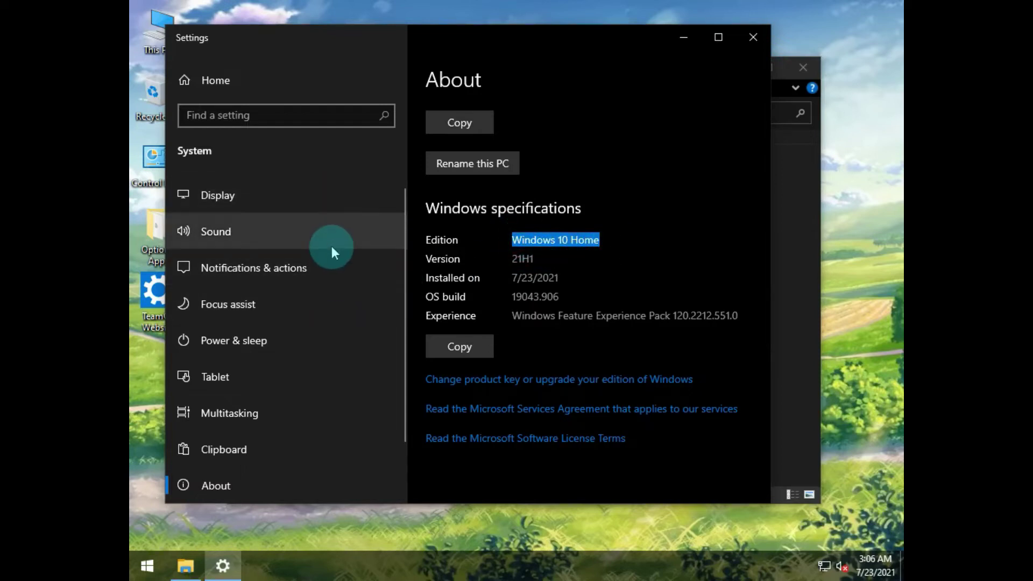
click(407, 201)
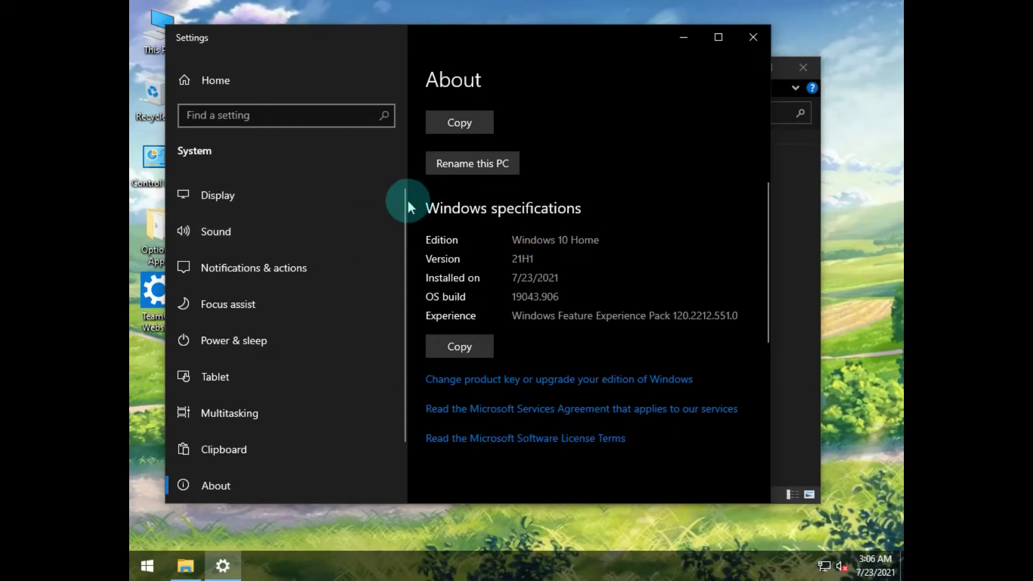
Look over the Clipboard, Multitasking and Display pages of the system settings, and close Settings
drag(400, 203, 399, 308)
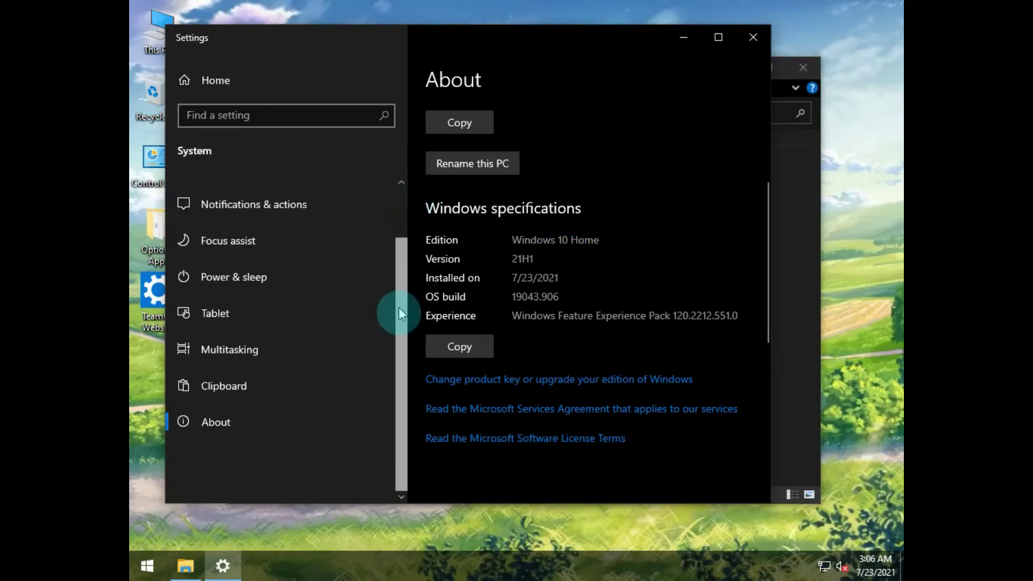
click(286, 396)
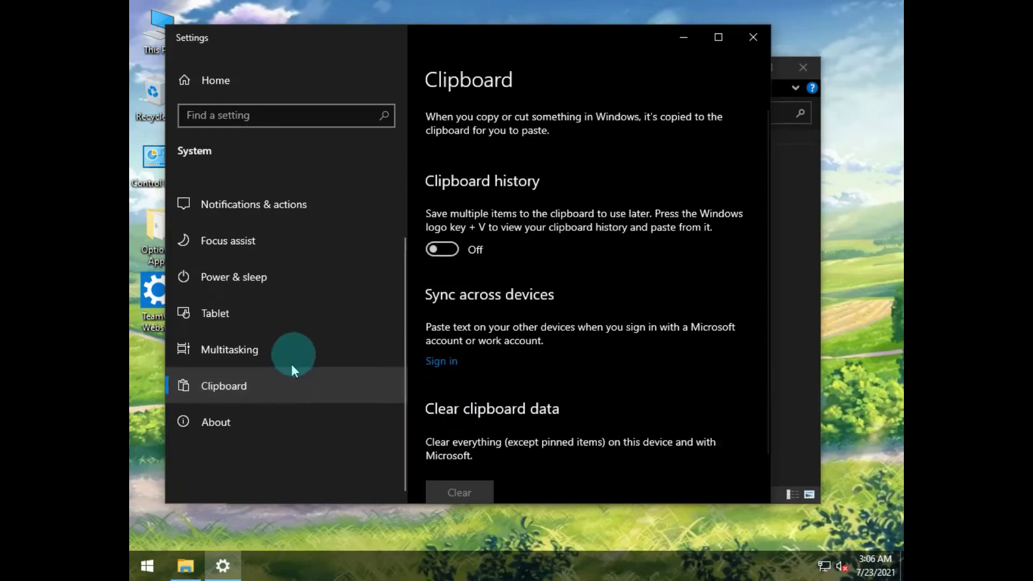
click(298, 344)
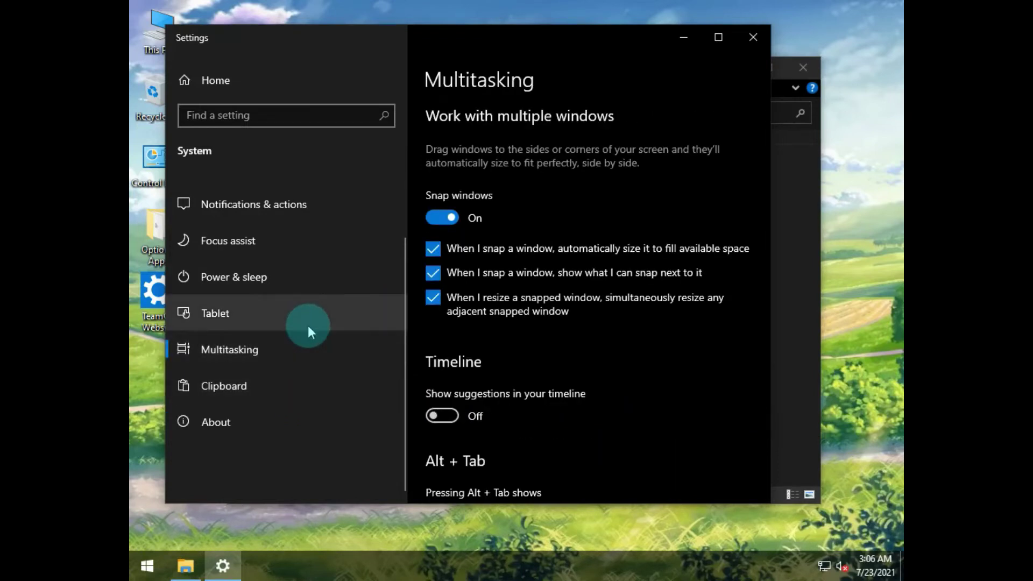
scroll(317, 299, up, 3)
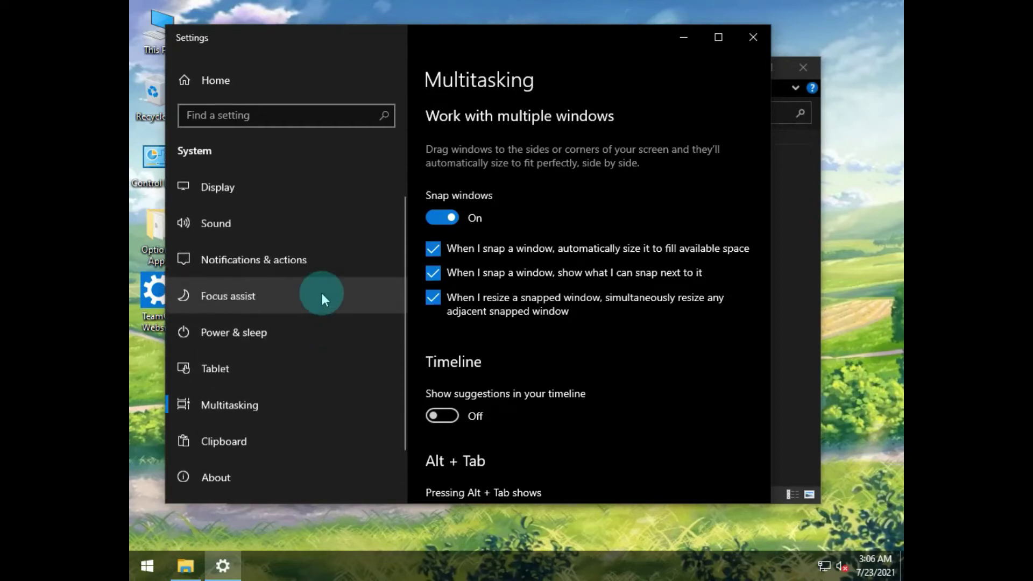
click(325, 203)
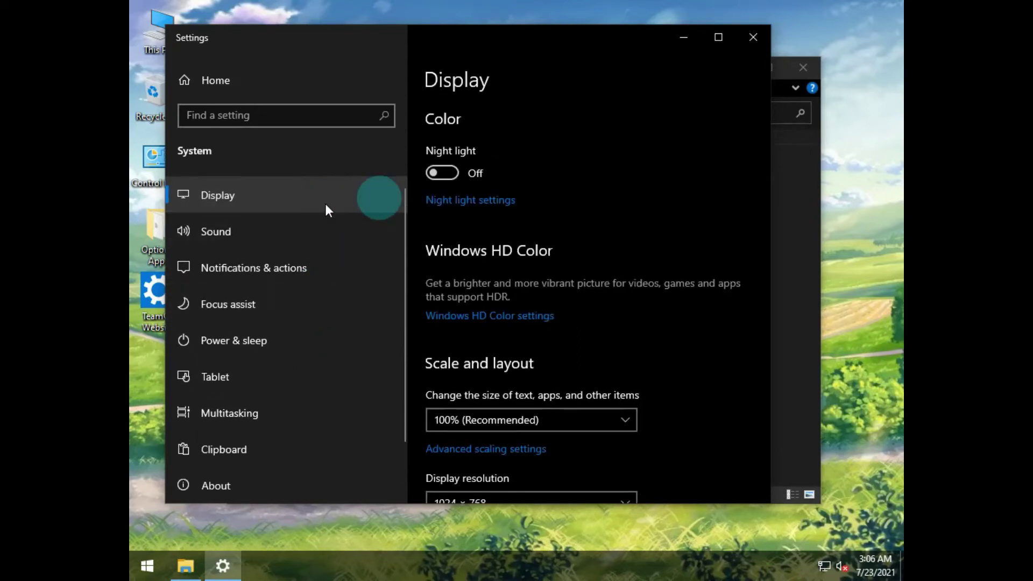
click(755, 35)
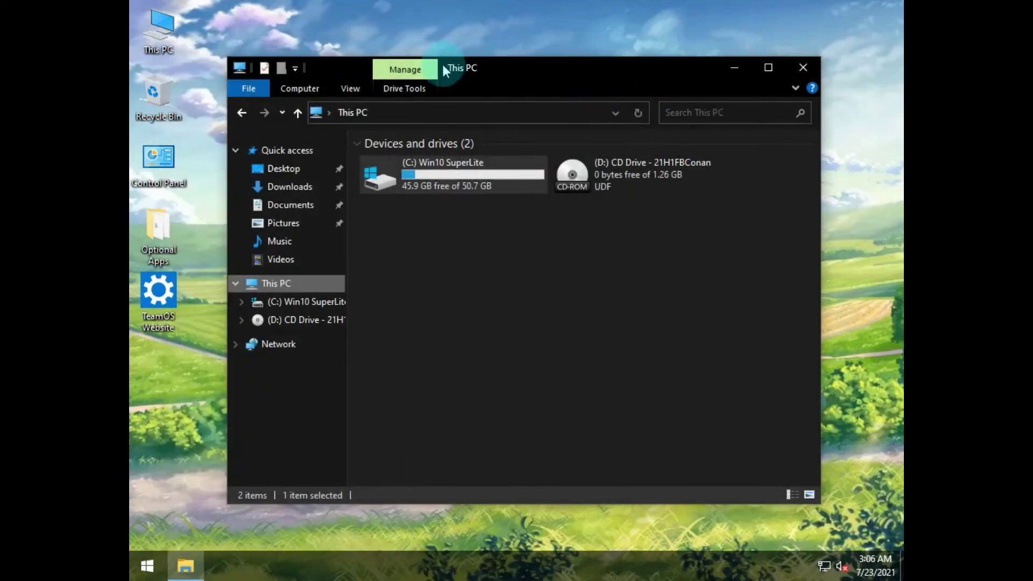
Open the (C:) Win10 SuperLite drive and widen the navigation pane to fit the full drive names
click(308, 306)
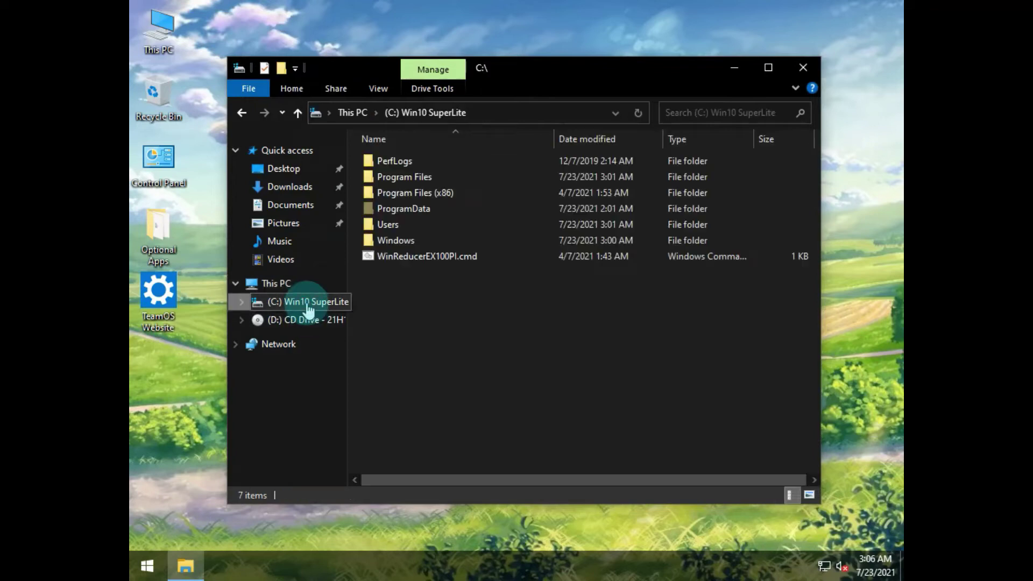
drag(346, 139, 406, 145)
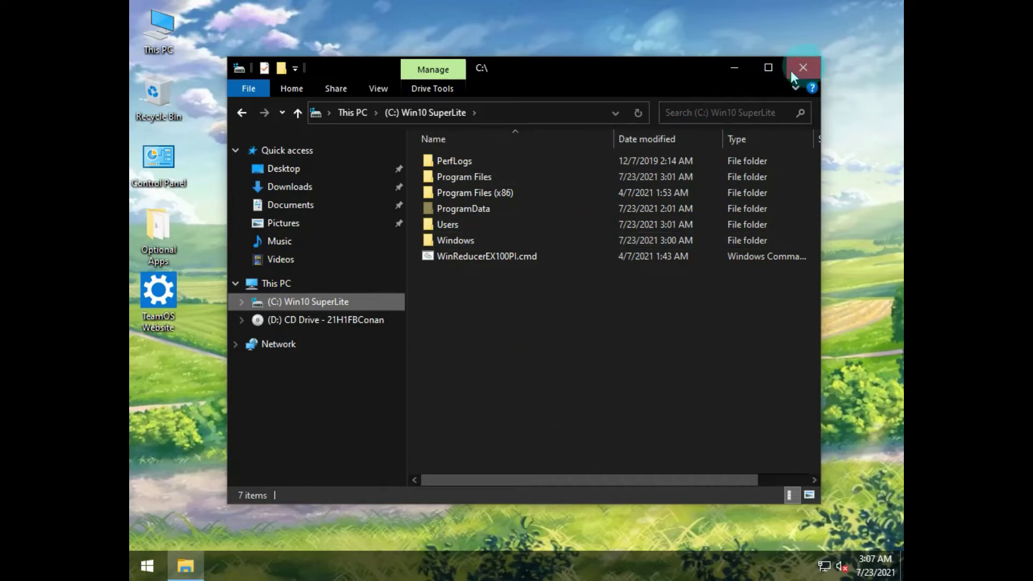
click(733, 66)
Open the desktop personalization settings and examine the Background page's picture, fit and related options
right_click(524, 285)
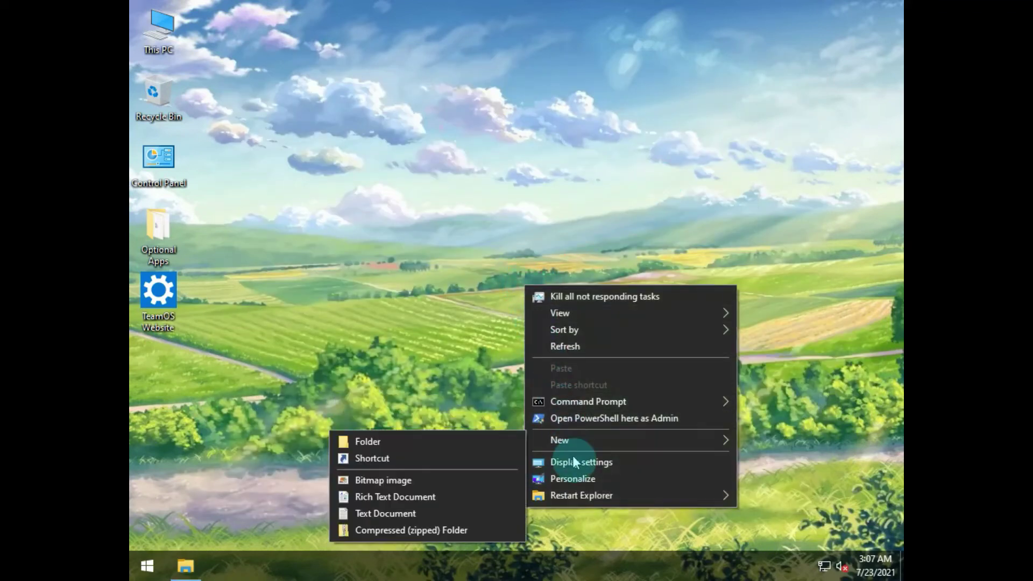
click(576, 476)
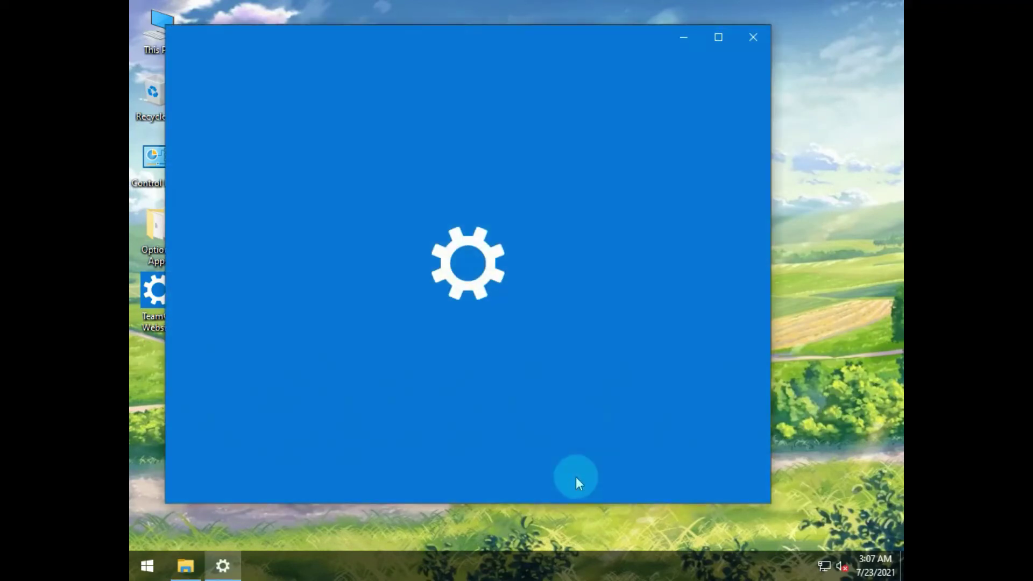
scroll(565, 449, down, 3)
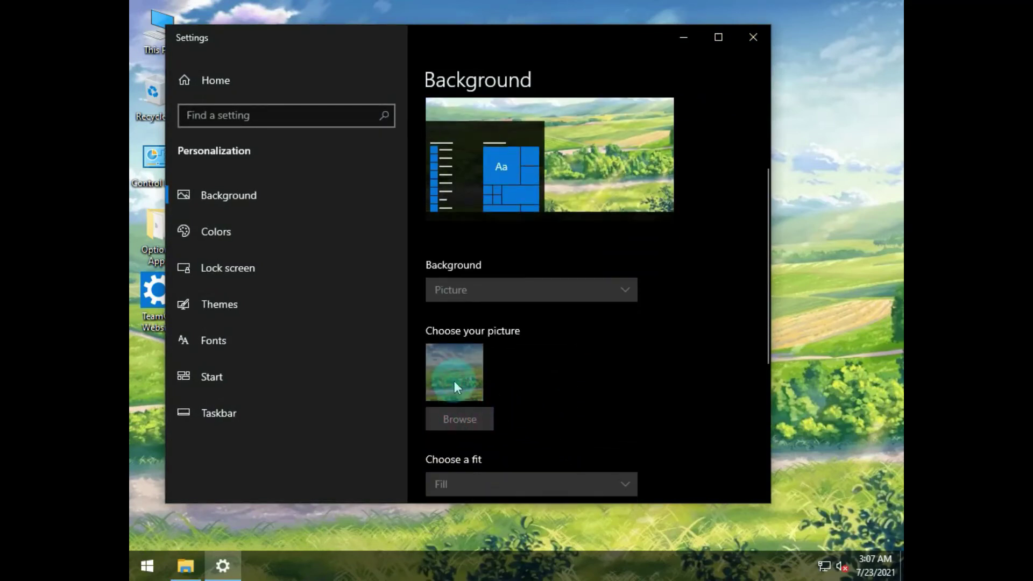
scroll(454, 381, down, 3)
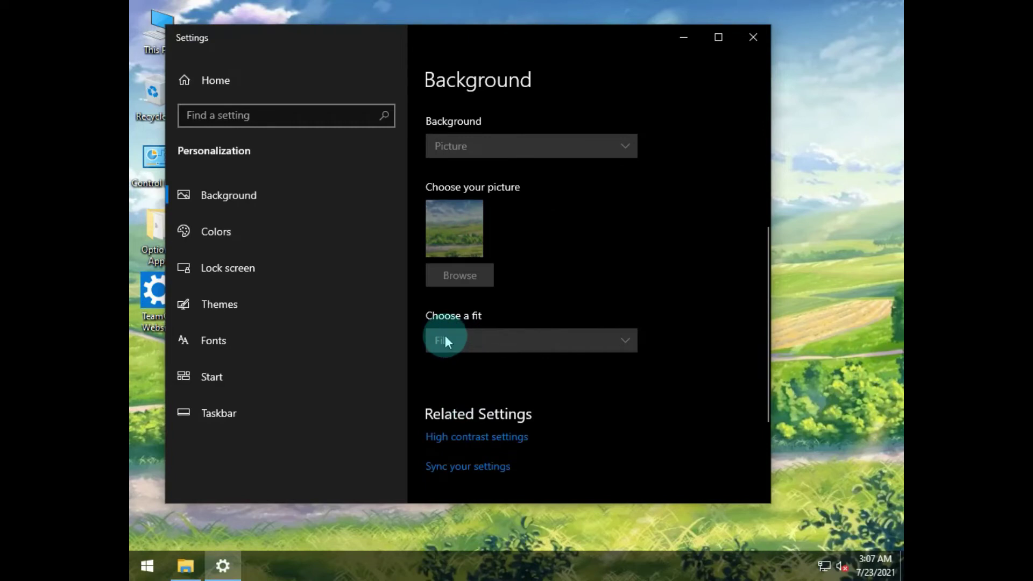
scroll(446, 337, up, 3)
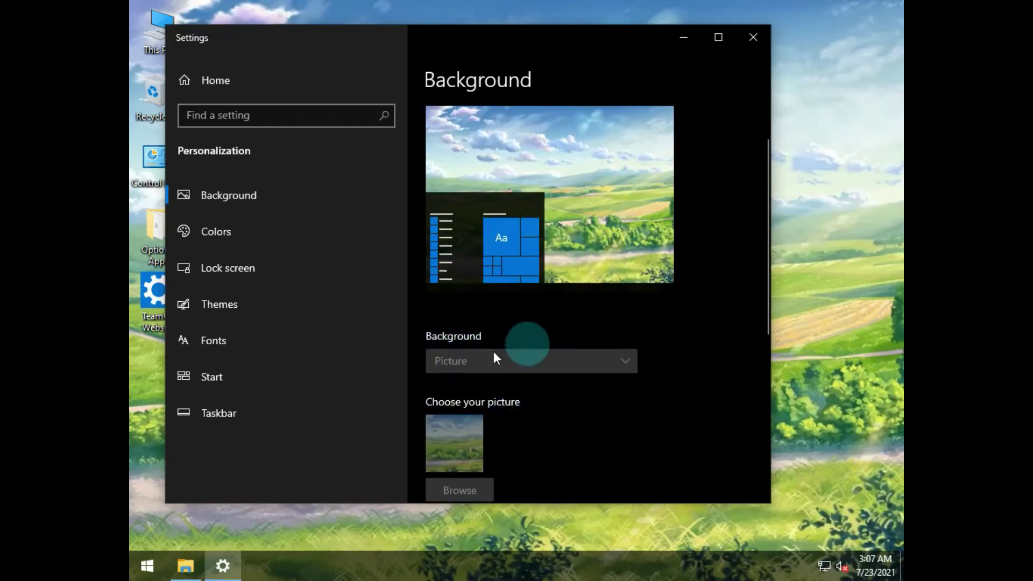
scroll(507, 368, down, 2)
click(476, 347)
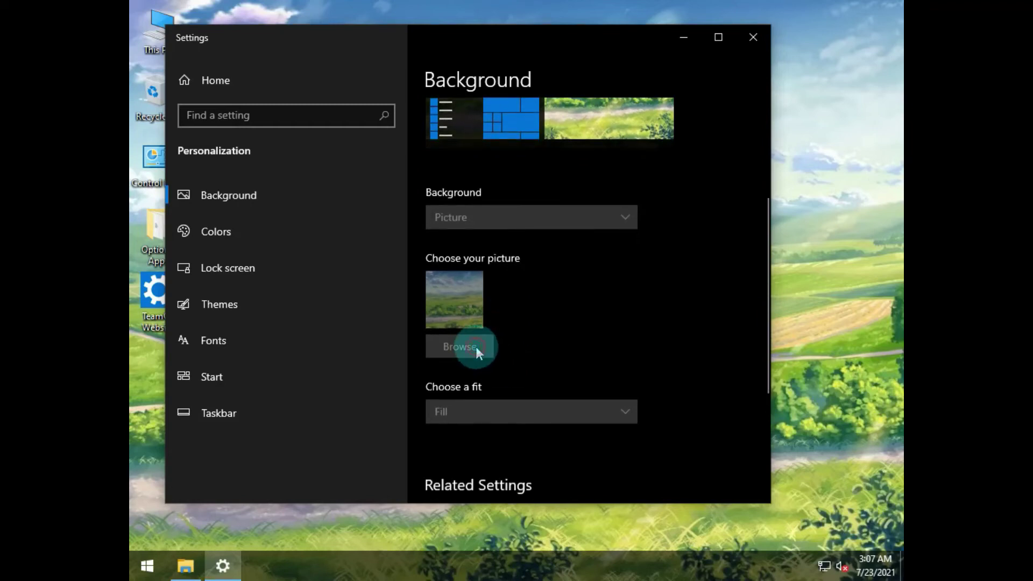
scroll(488, 412, down, 2)
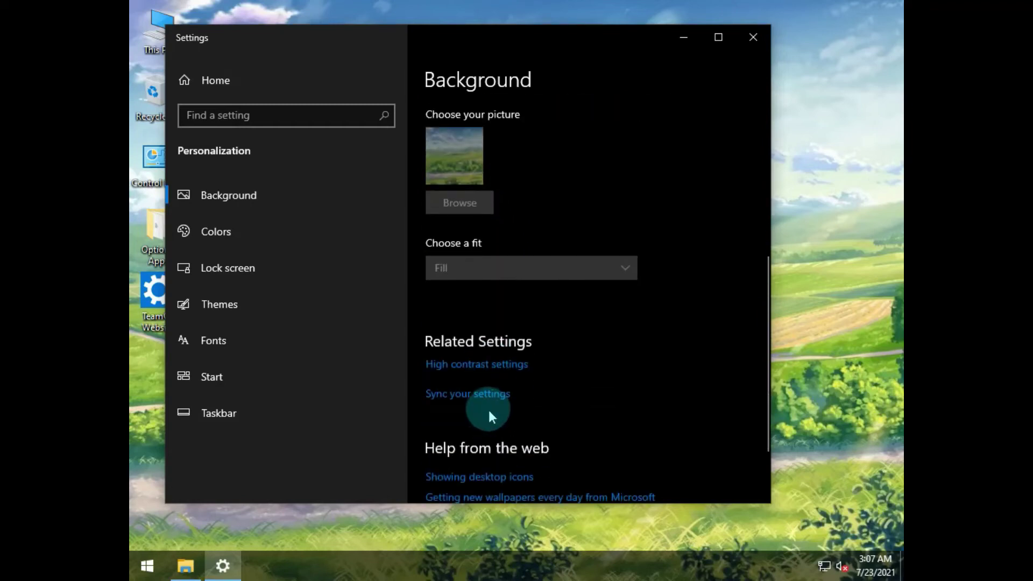
scroll(488, 408, up, 5)
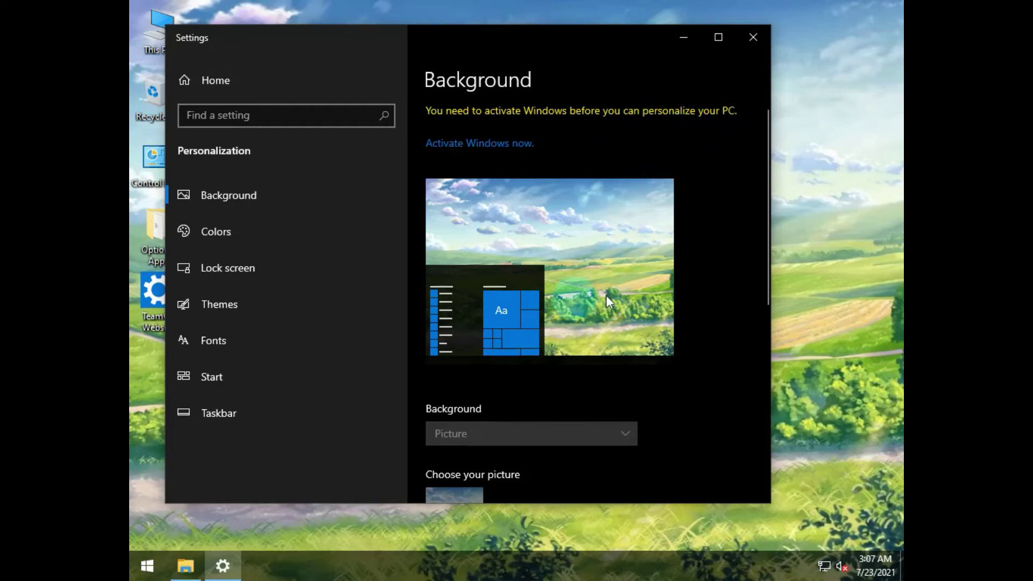
Look over the contents of the (D:) CD drive and the C: drive in File Explorer, and close the window
click(186, 566)
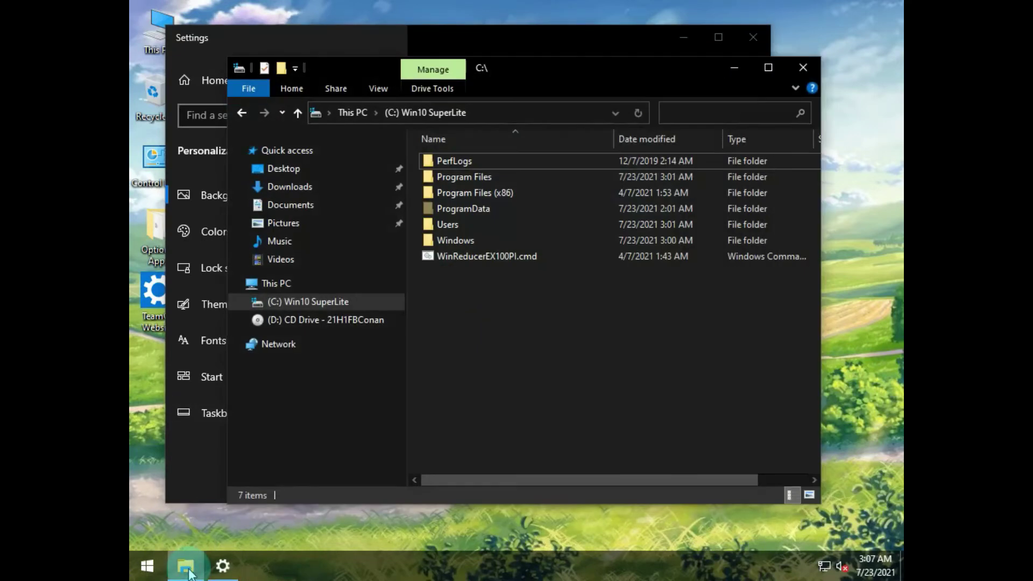
click(351, 319)
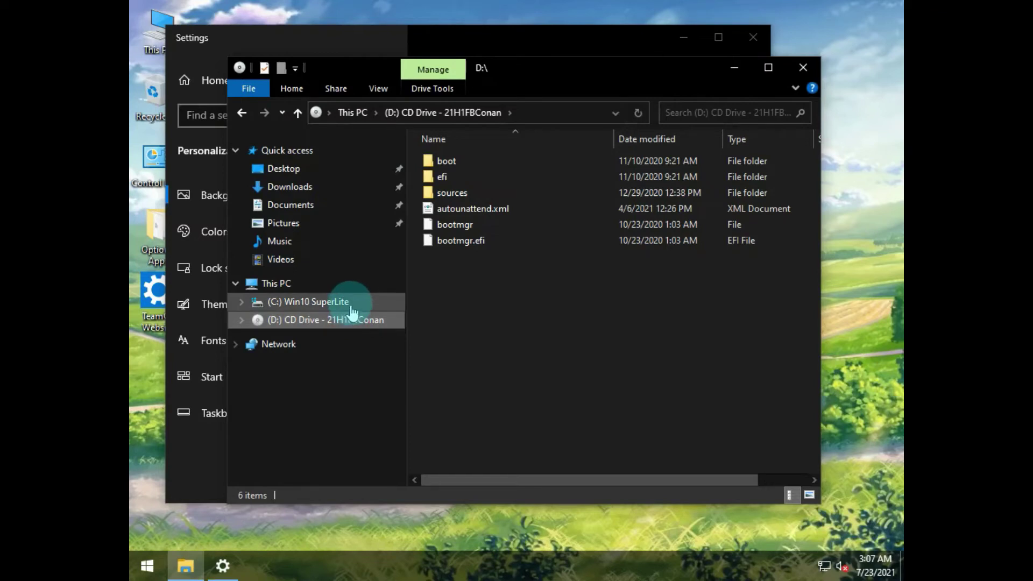
click(353, 306)
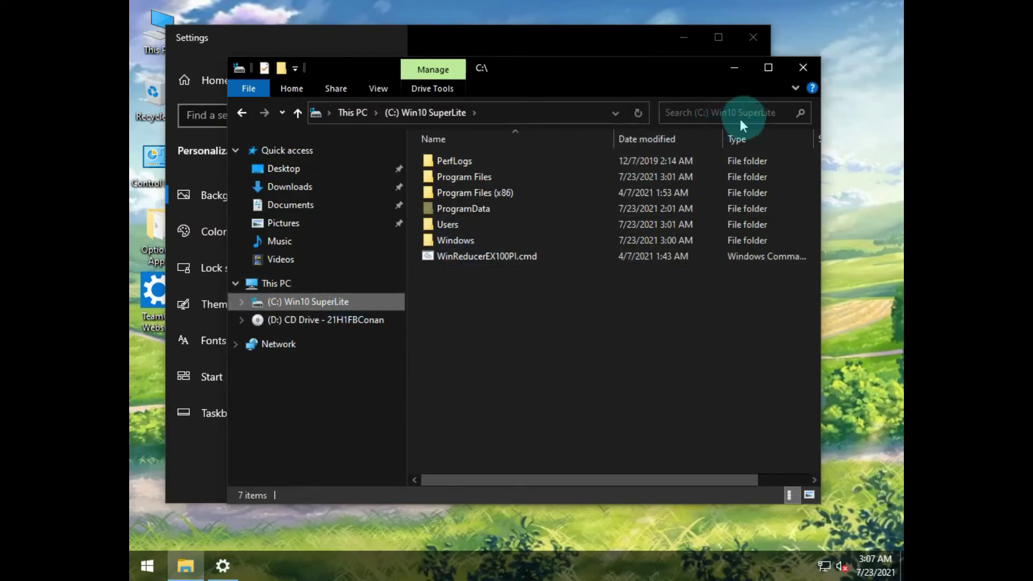
click(803, 67)
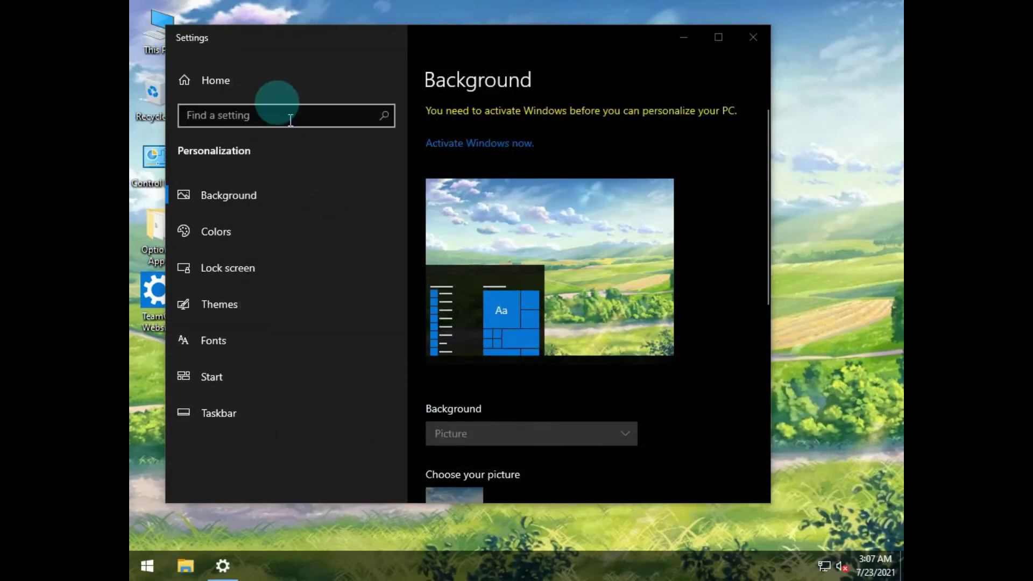
Check the Windows activation status and options from the Settings home page, and close Settings
click(231, 78)
scroll(350, 312, down, 2)
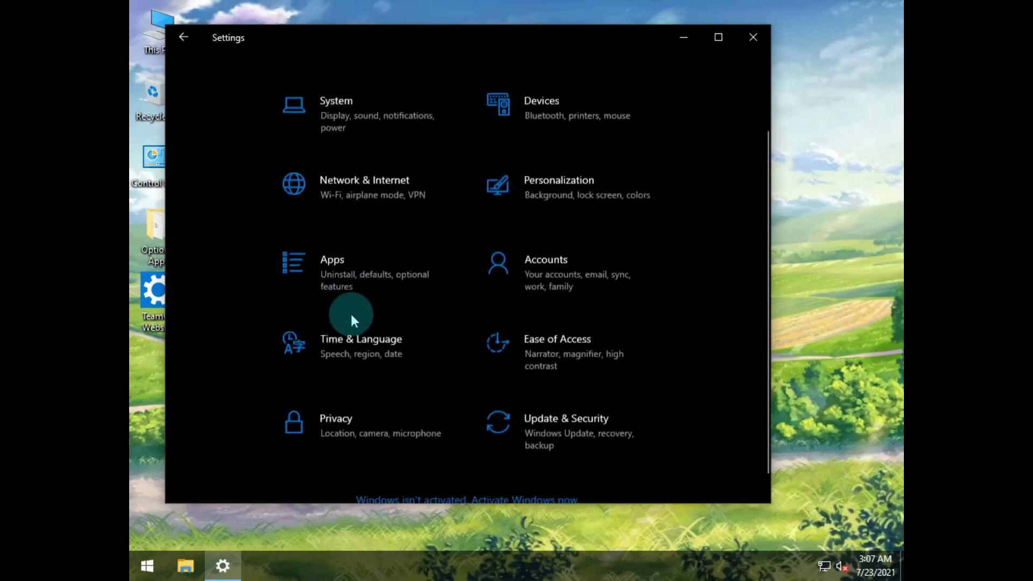
click(420, 486)
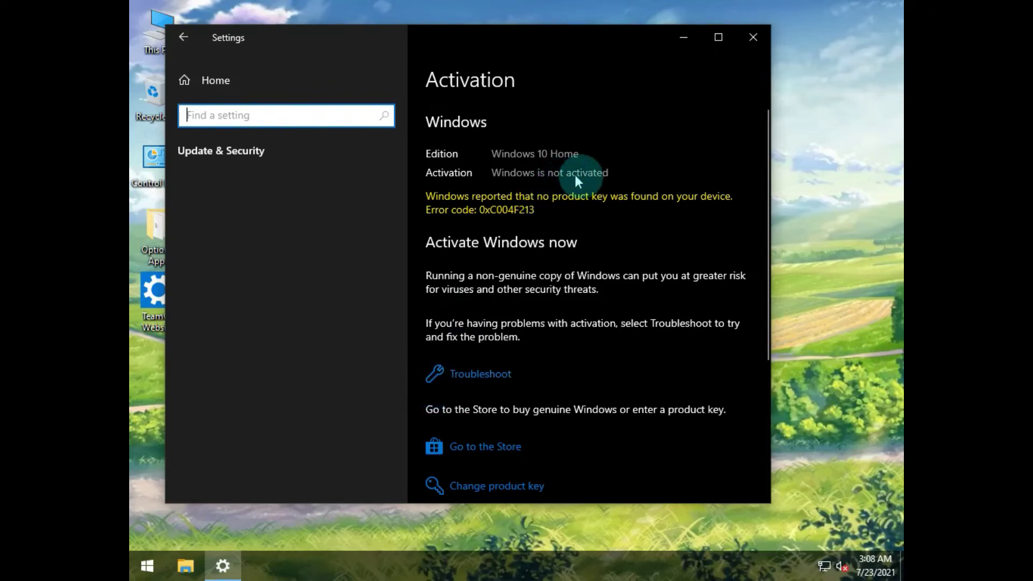
scroll(589, 299, down, 3)
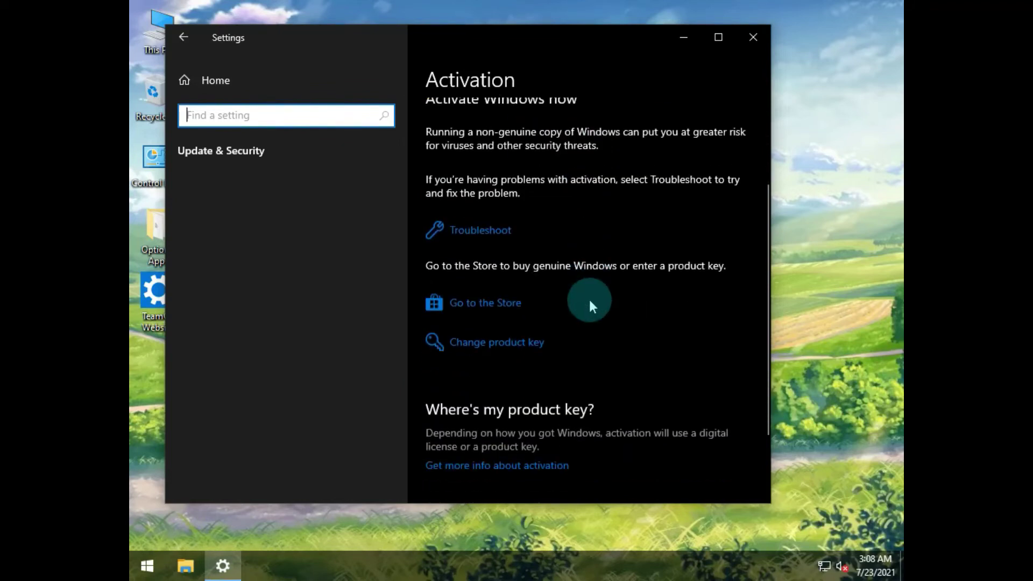
scroll(589, 296, up, 3)
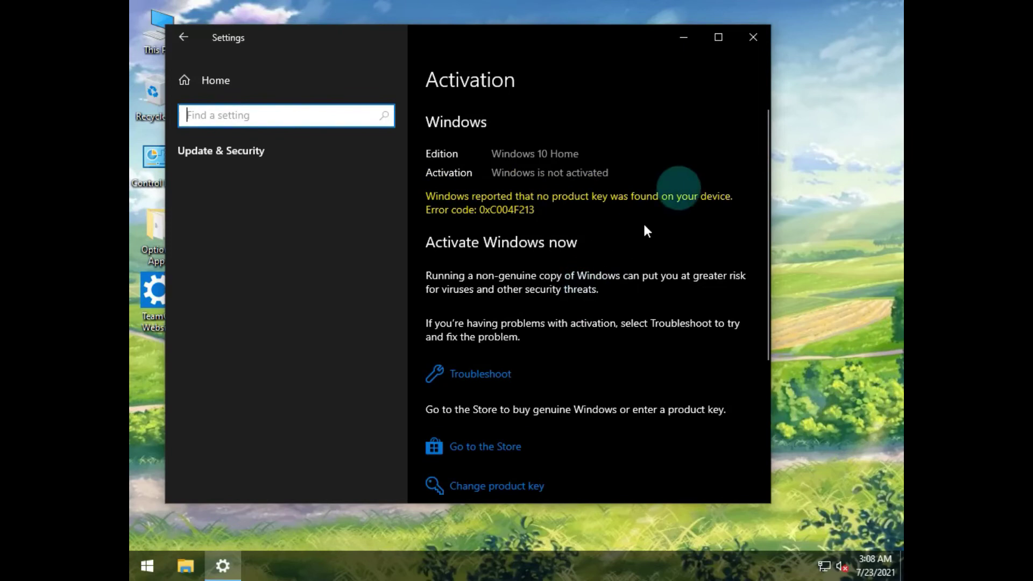
click(752, 37)
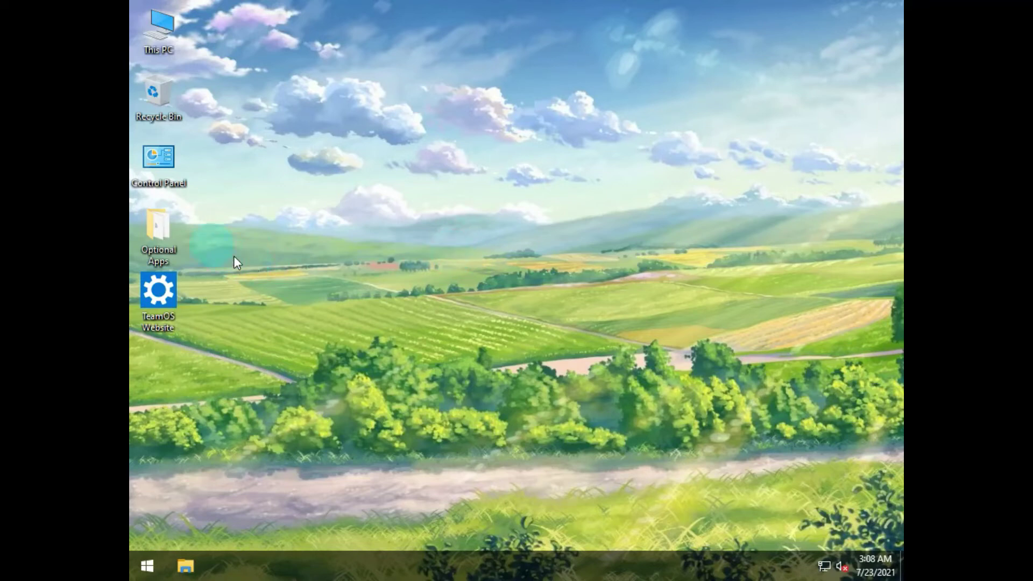
Run Win10ActivatorVer141.exe from the Activator folder in Optional Apps, activate Windows 10 with the HWID option, and close the tool
double_click(156, 236)
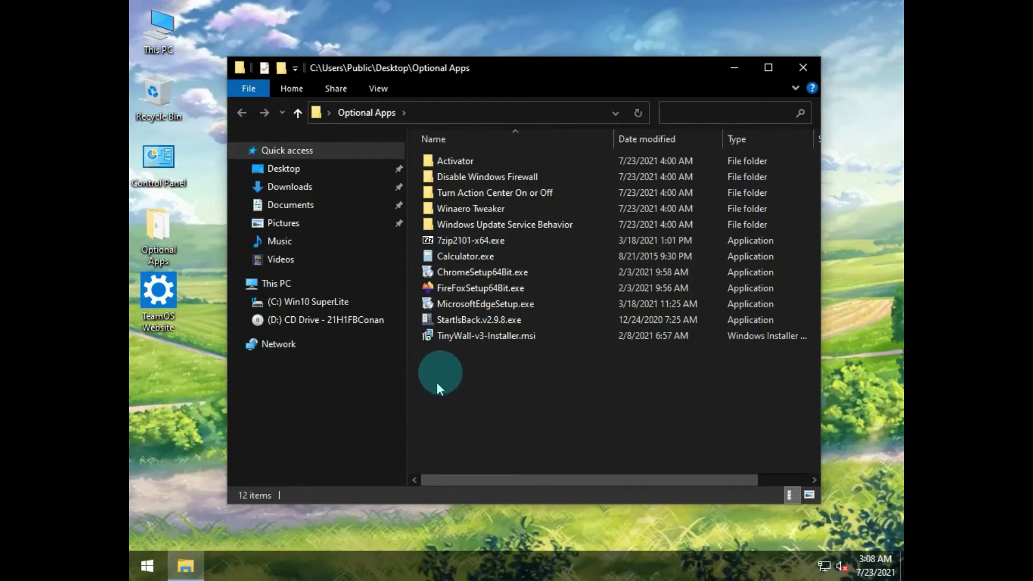
click(481, 163)
double_click(481, 164)
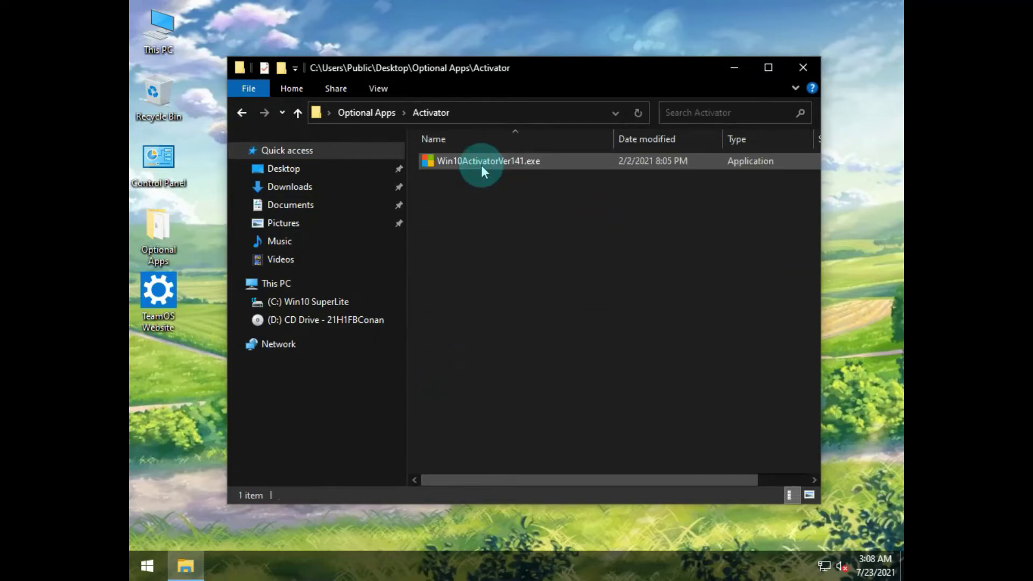
double_click(482, 167)
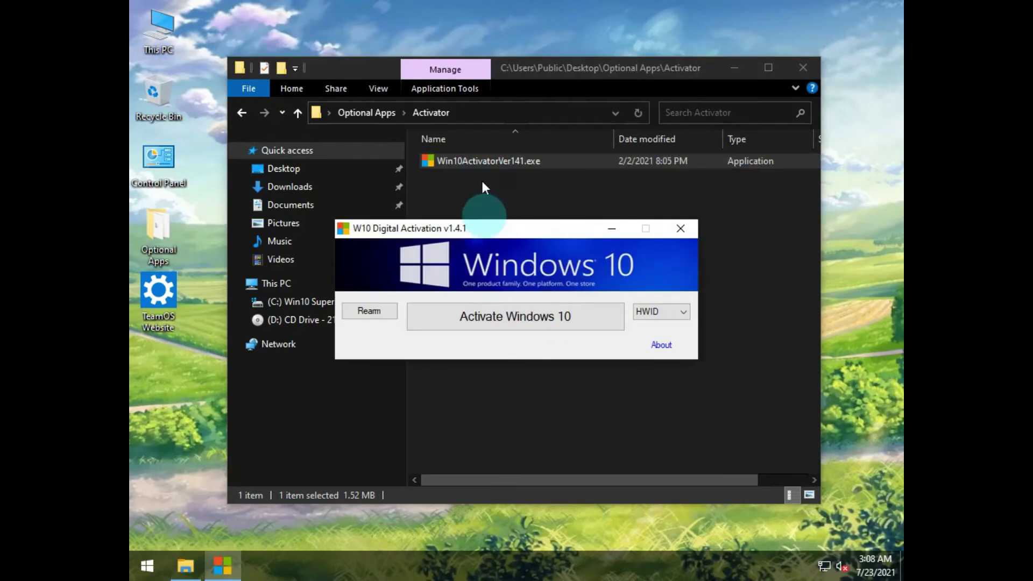
click(491, 319)
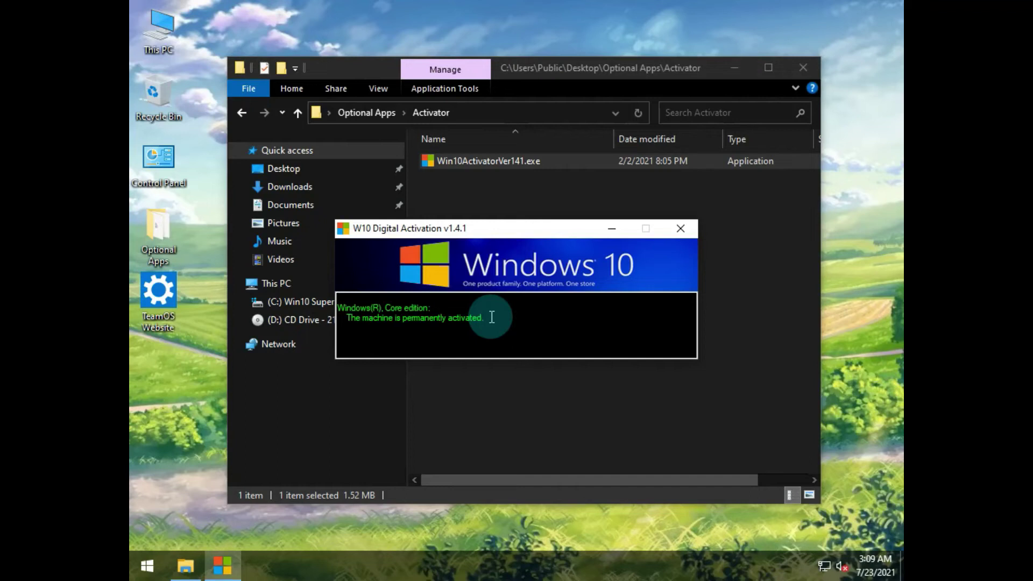
click(681, 229)
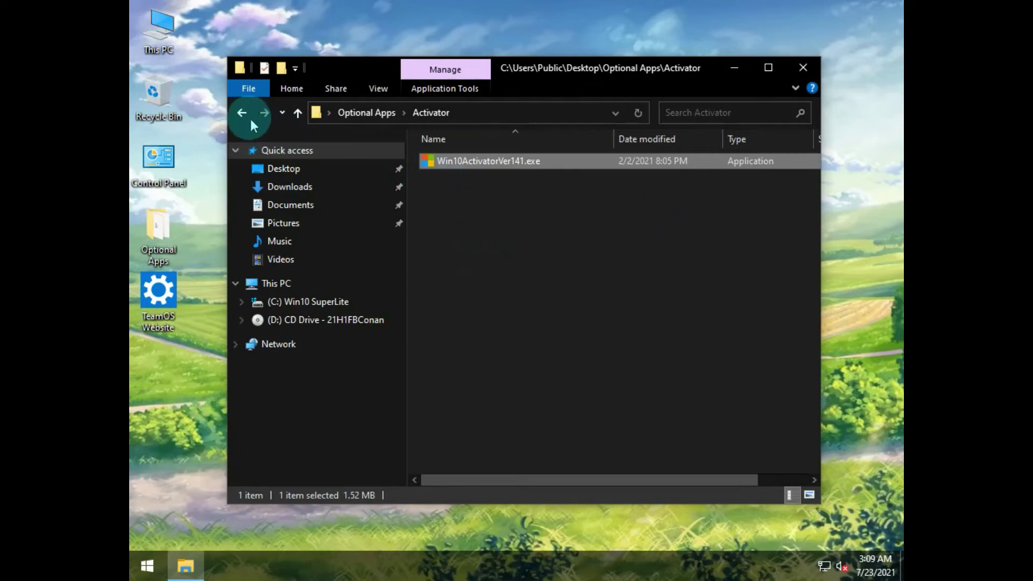
click(146, 567)
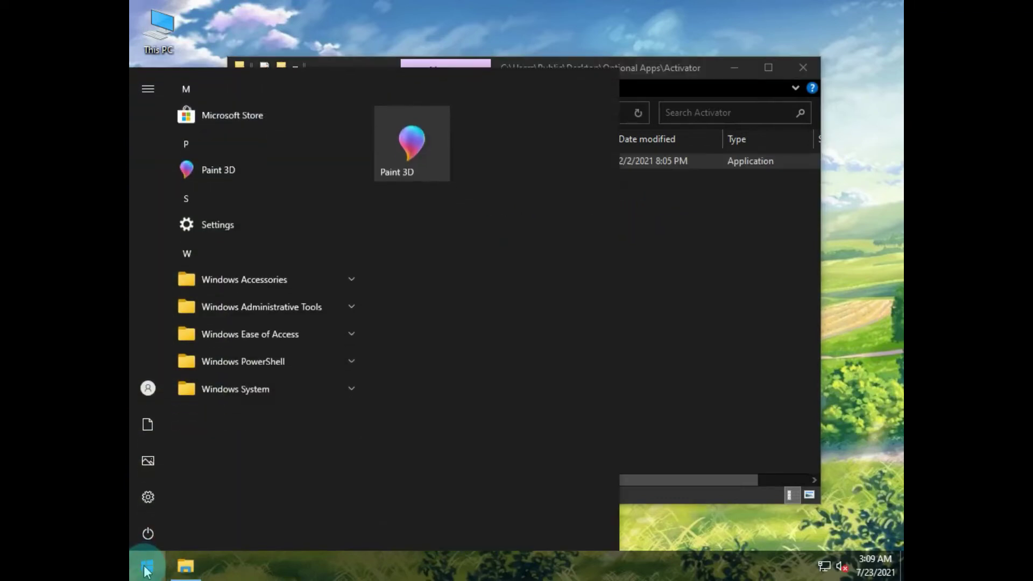
click(146, 568)
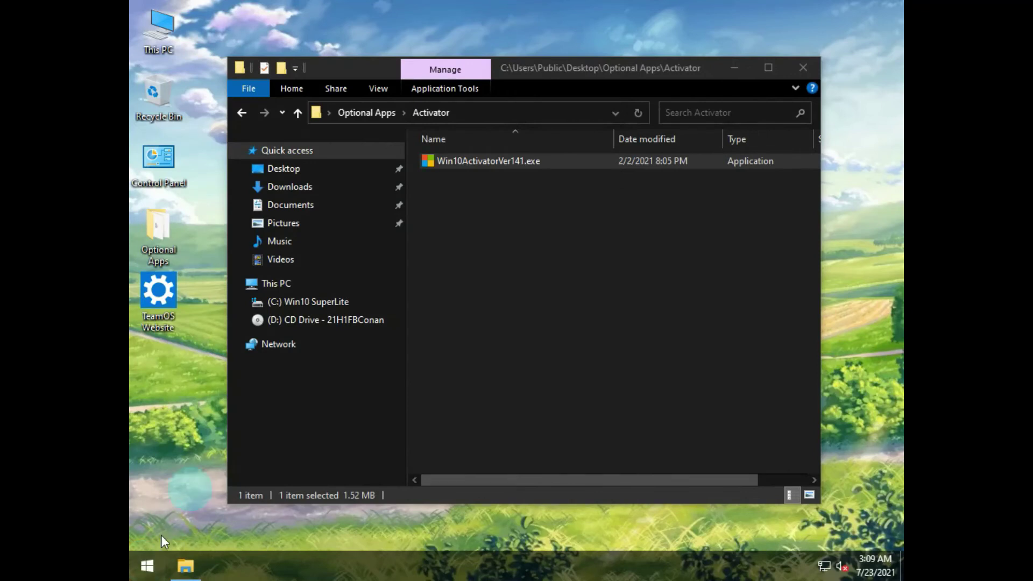
Reopen the properties of This PC and review the device specifications and Windows specifications on the About page
right_click(308, 281)
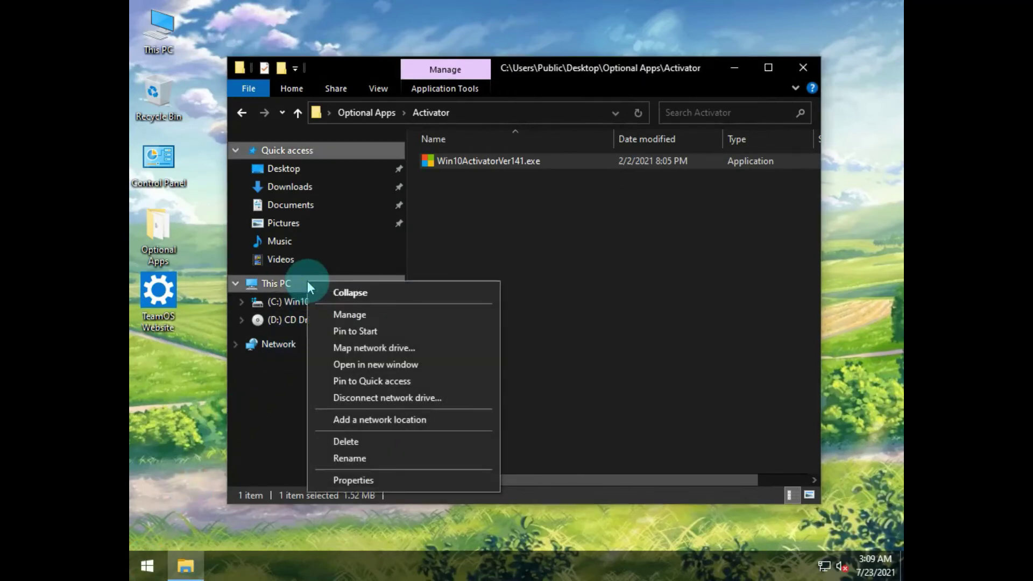
click(344, 480)
scroll(451, 408, down, 5)
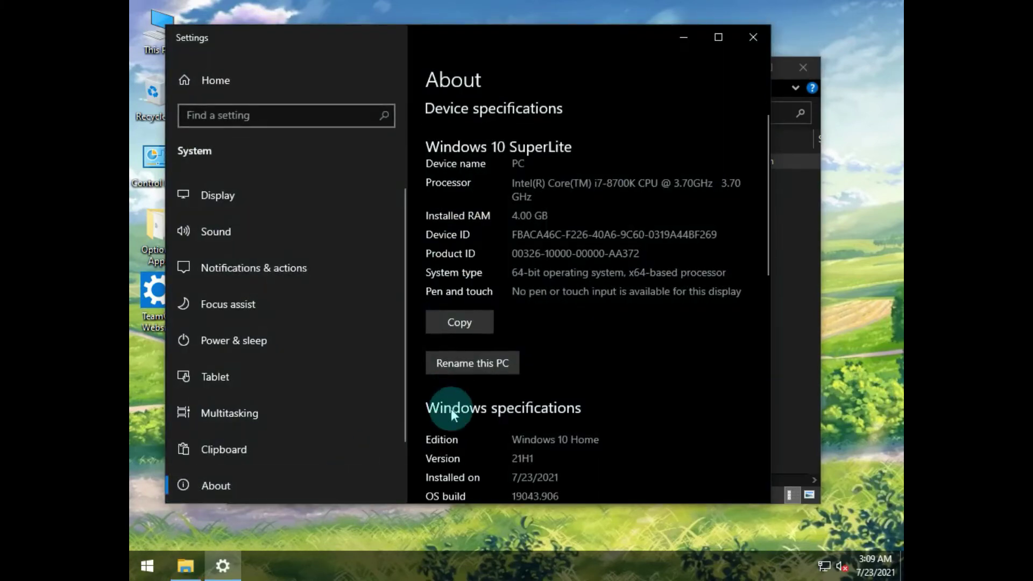
scroll(451, 409, up, 4)
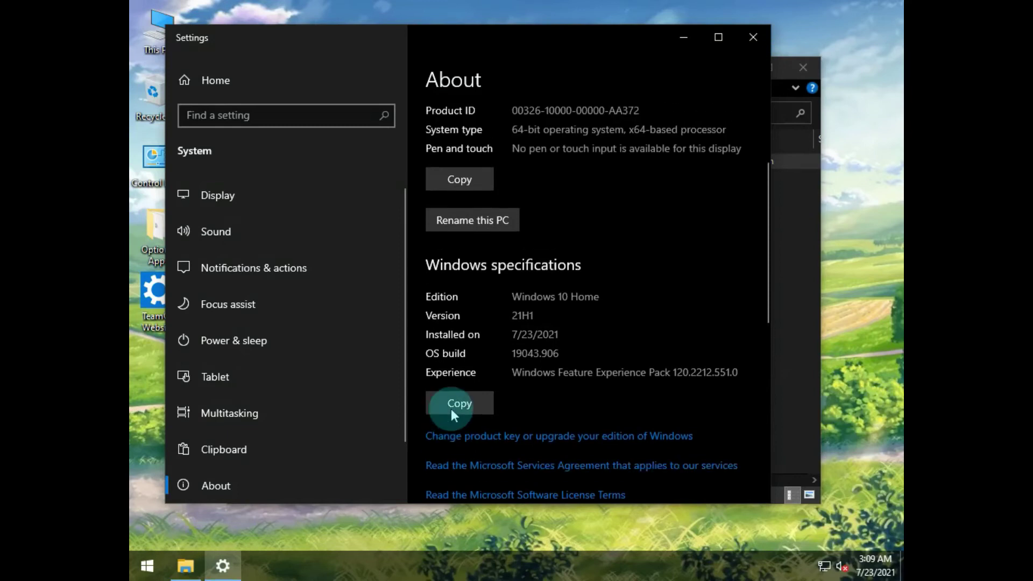
scroll(451, 408, down, 3)
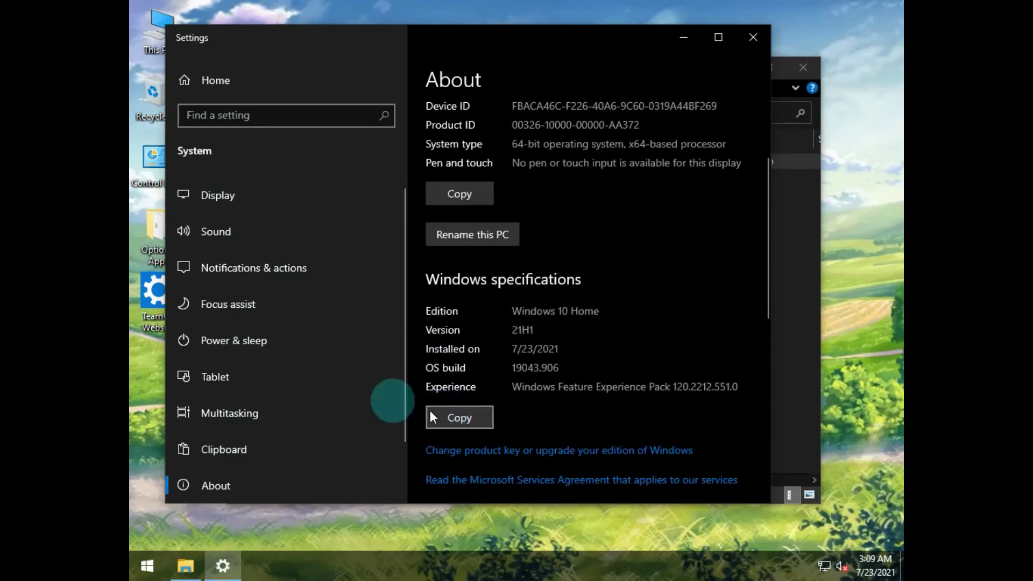
scroll(287, 327, down, 3)
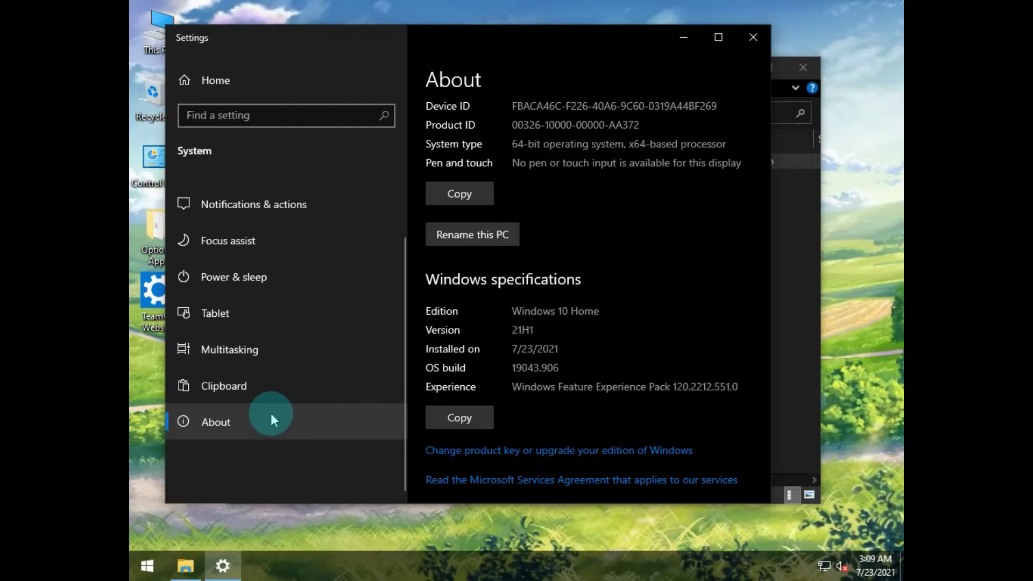
scroll(270, 414, up, 3)
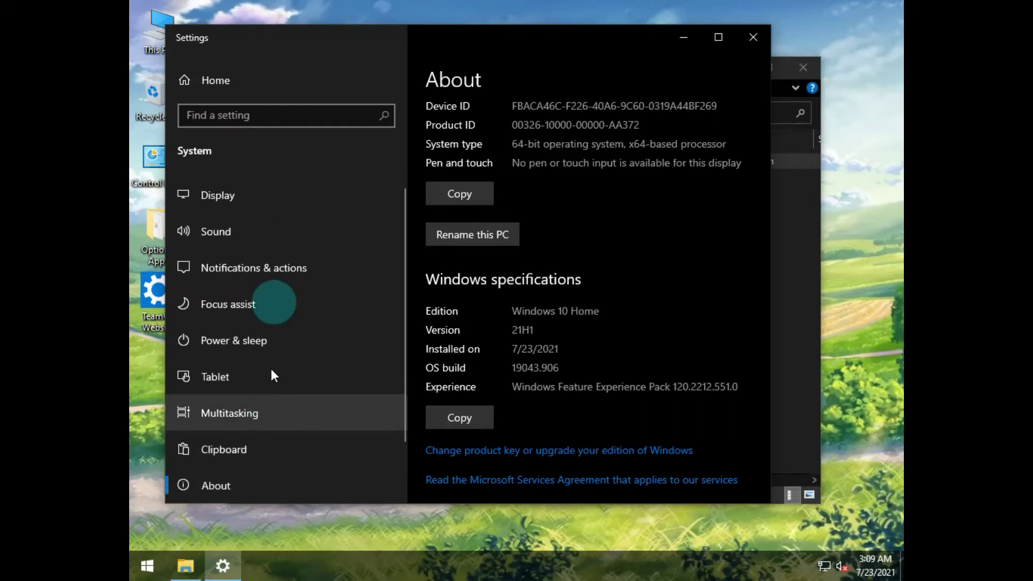
Return to the Settings home page, open Update & Security and check the Windows activation status
click(226, 79)
scroll(351, 217, down, 2)
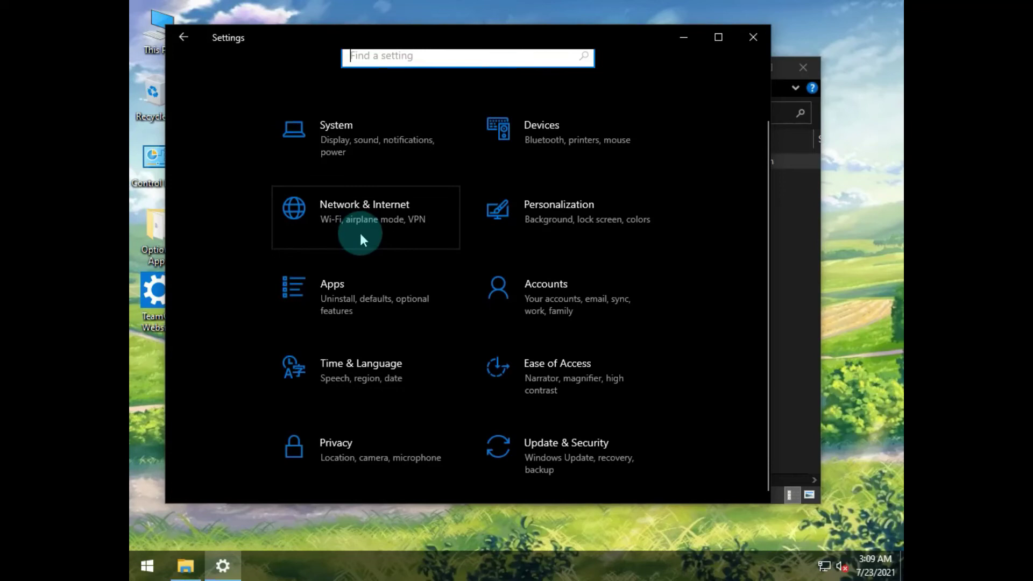
click(558, 451)
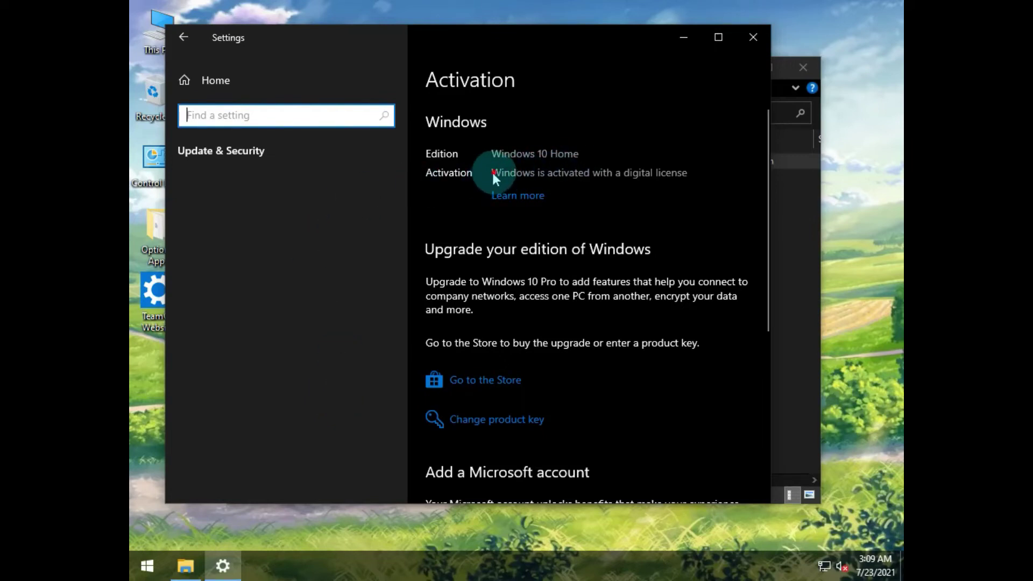
click(691, 172)
click(555, 180)
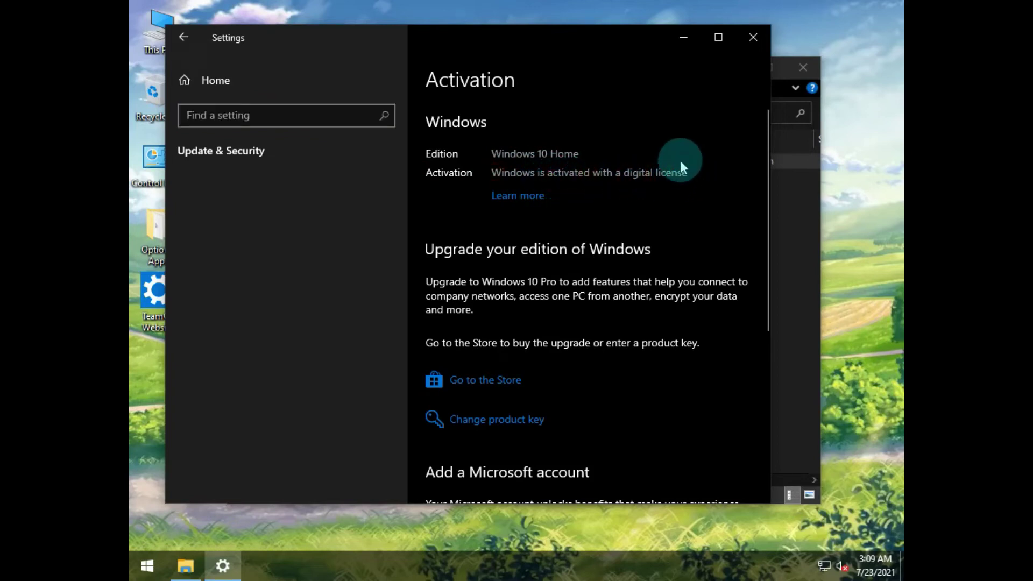
Close Settings and examine the contents of the Disable Windows Firewall and Turn Action Center On or Off folders in Optional Apps
click(752, 37)
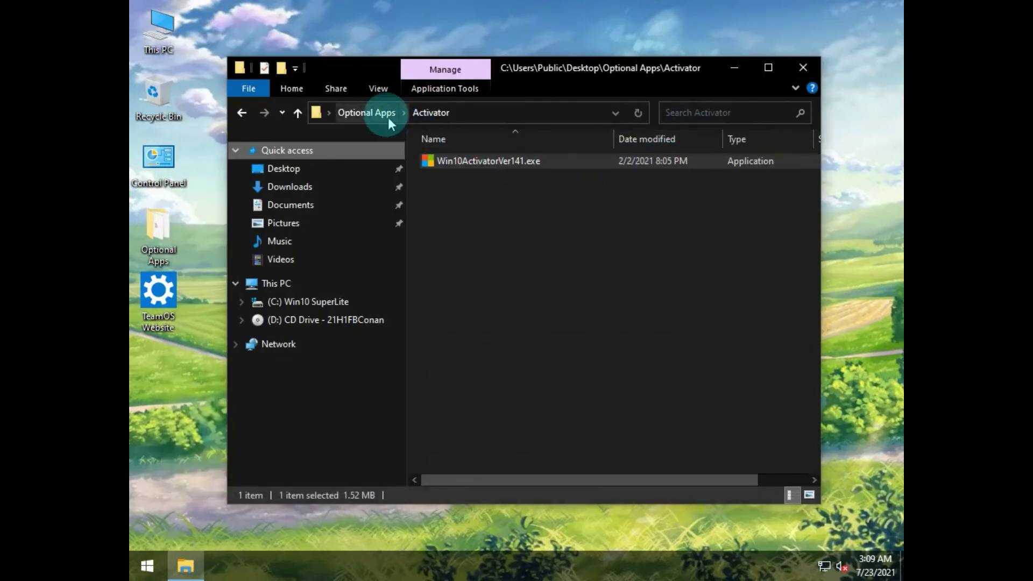
click(371, 112)
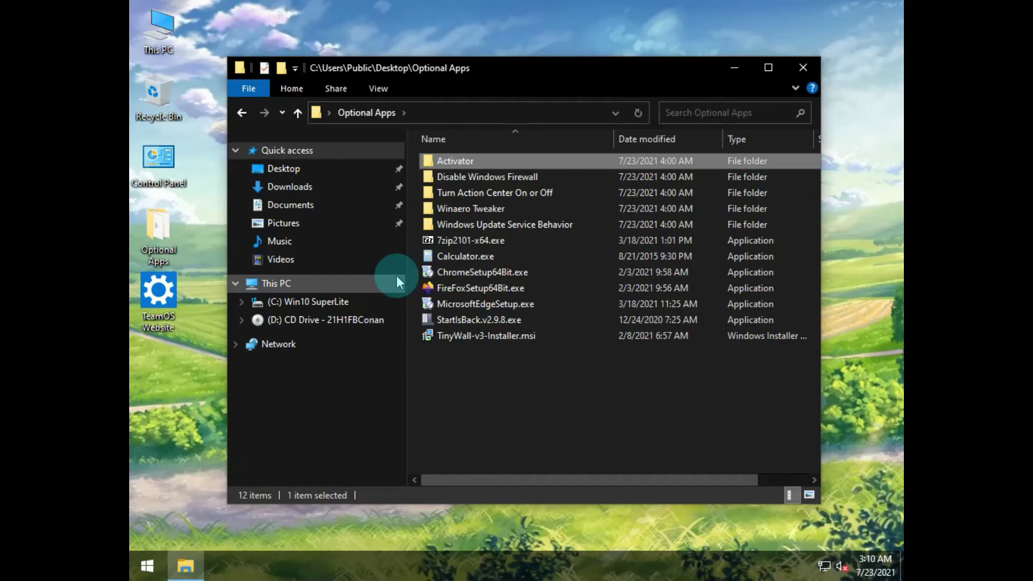
double_click(525, 182)
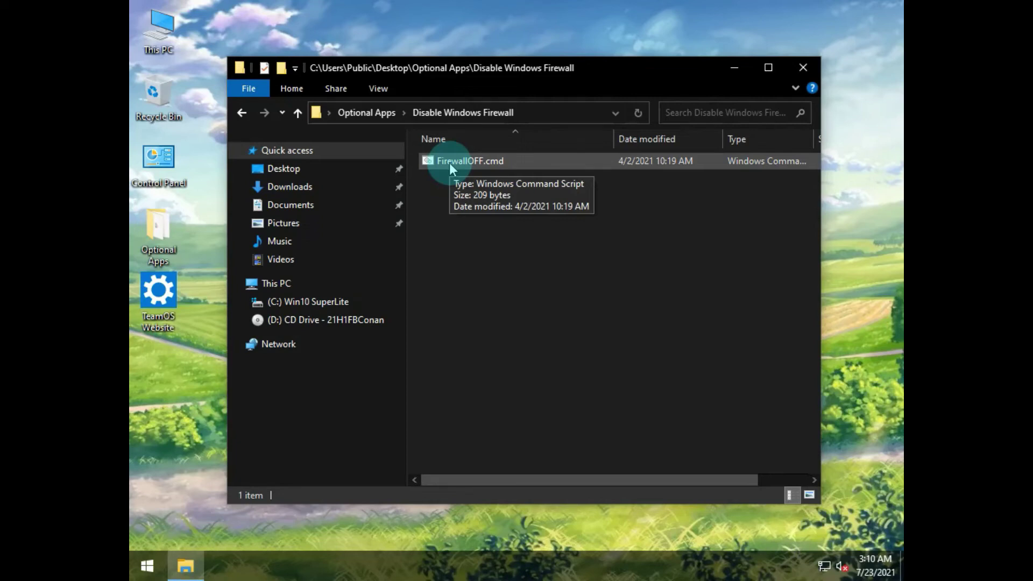
click(242, 112)
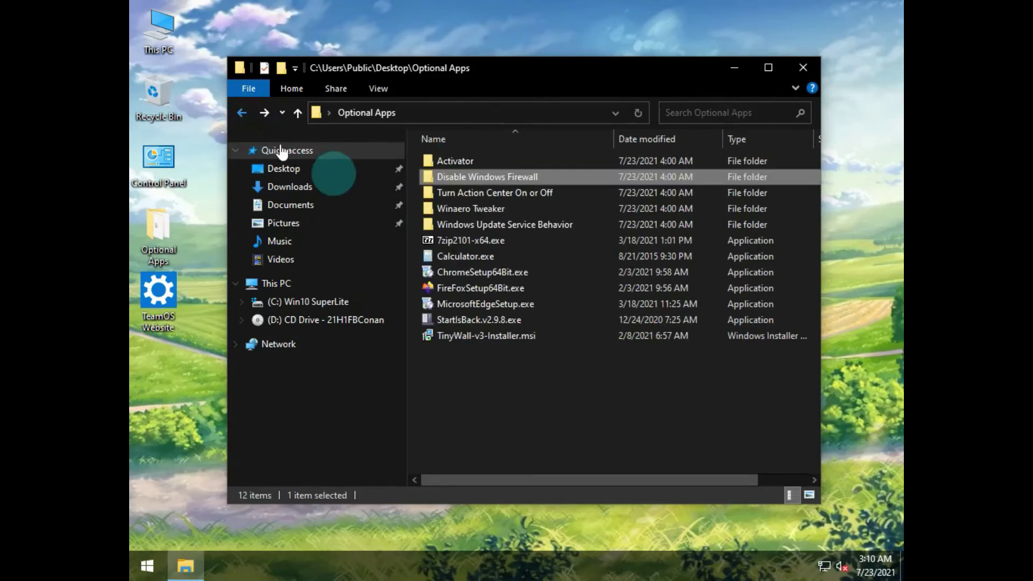
double_click(475, 196)
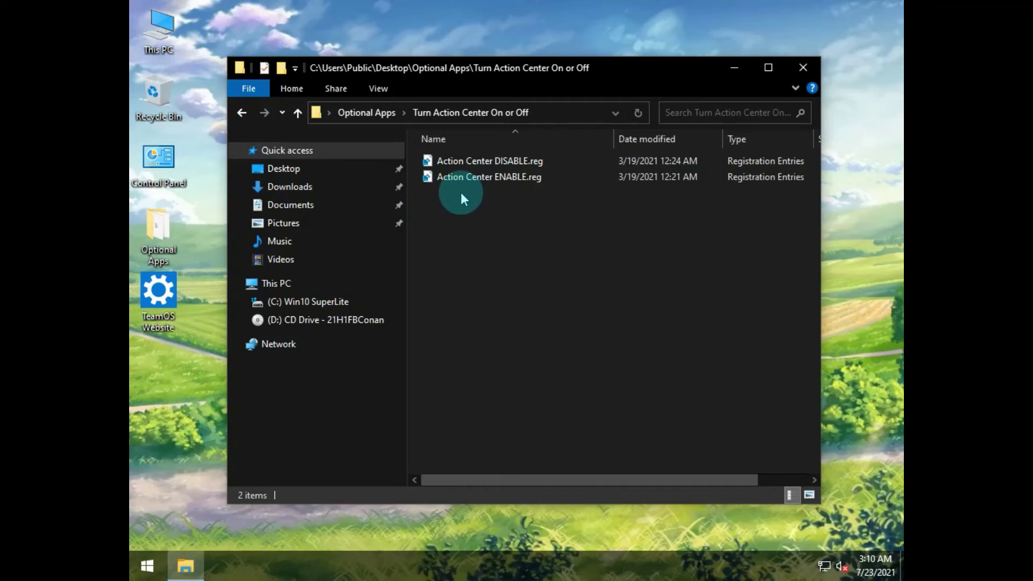
click(363, 112)
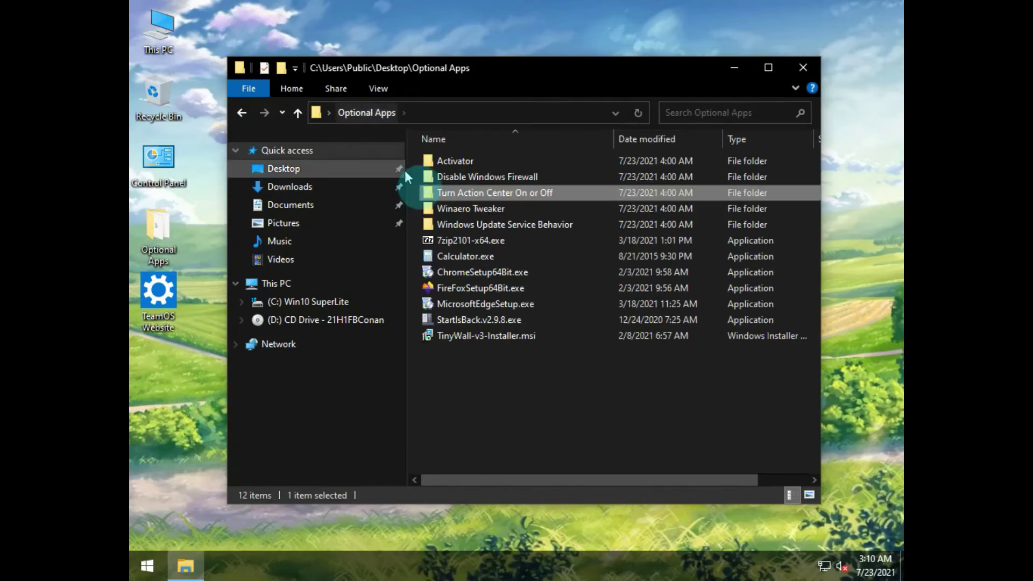
Run WinaeroTweaker.exe from the Winaero Tweaker folder and accept its license agreement
double_click(480, 209)
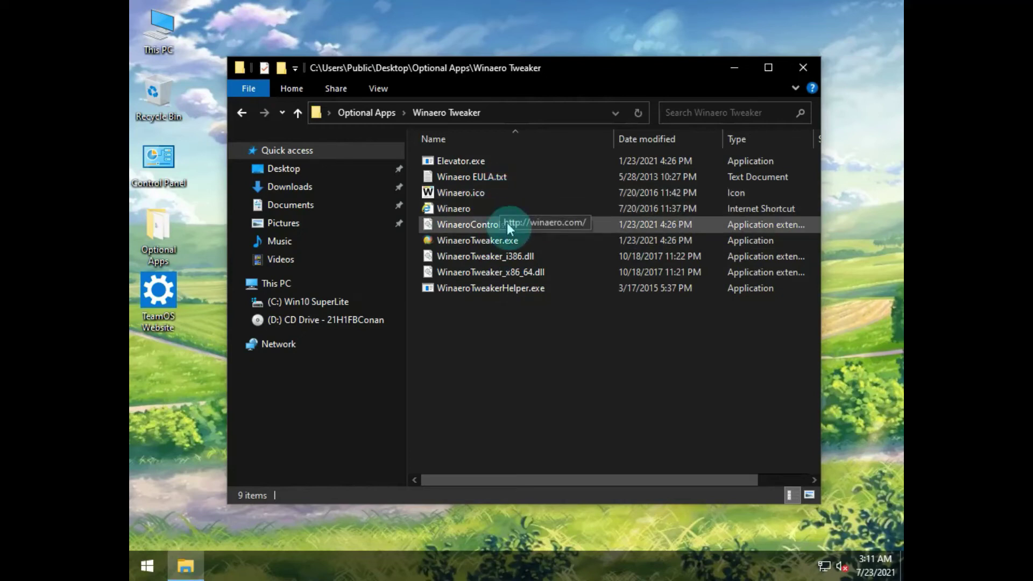
double_click(512, 241)
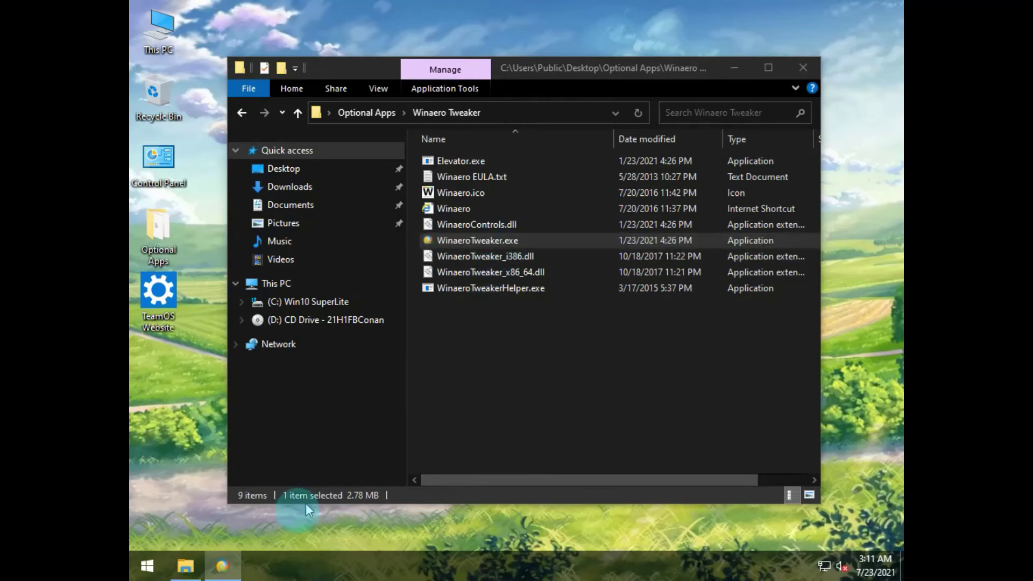
click(223, 566)
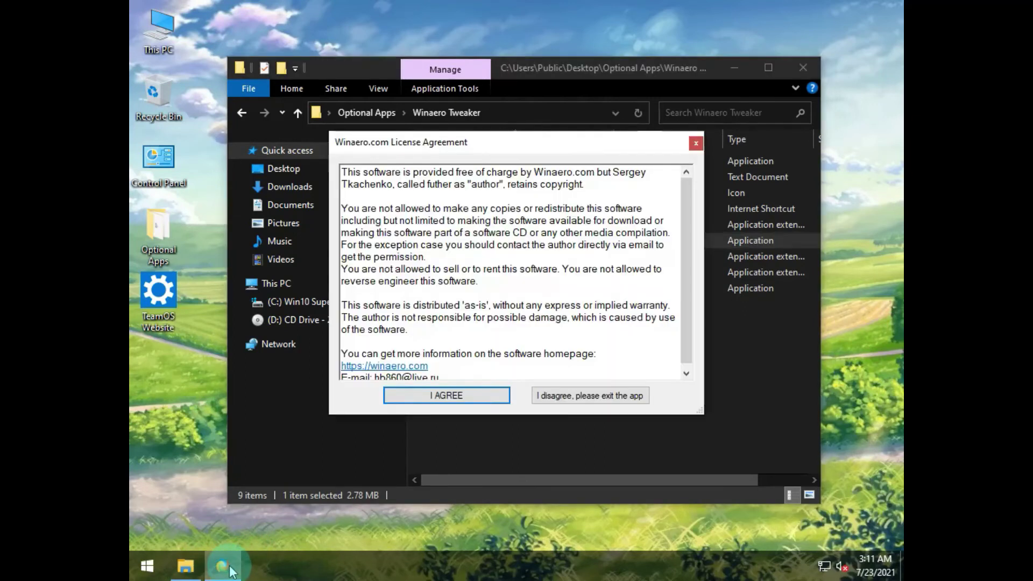
click(487, 395)
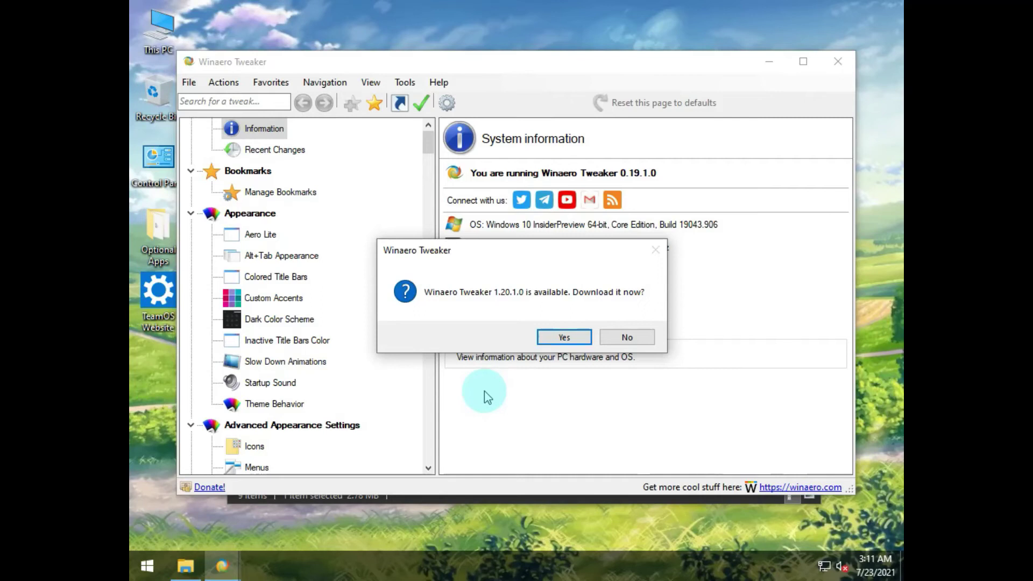
Accept the Winaero Tweaker update offer, minimize the download page, close Winaero Tweaker and return to the Optional Apps folder
click(566, 336)
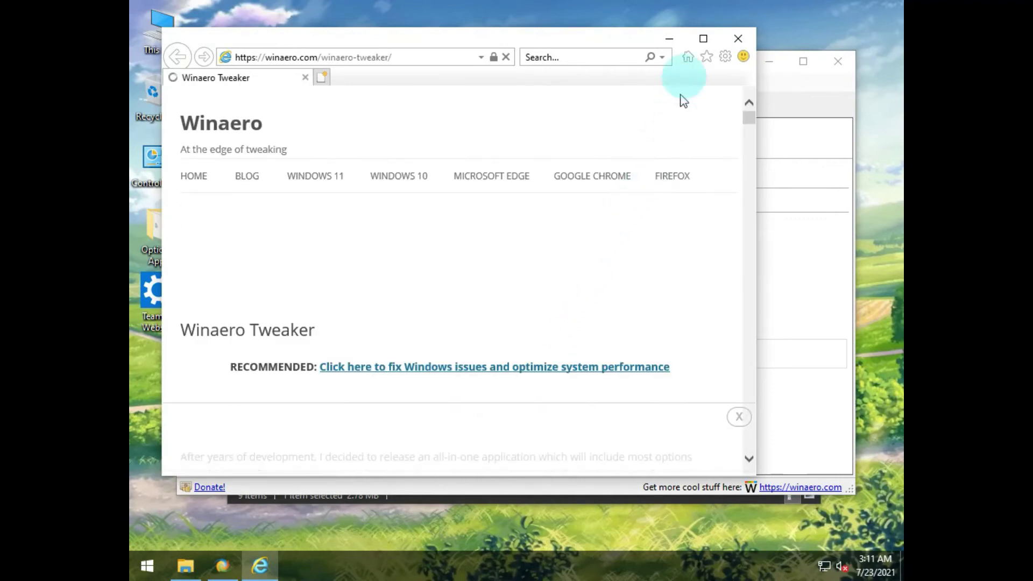
click(663, 41)
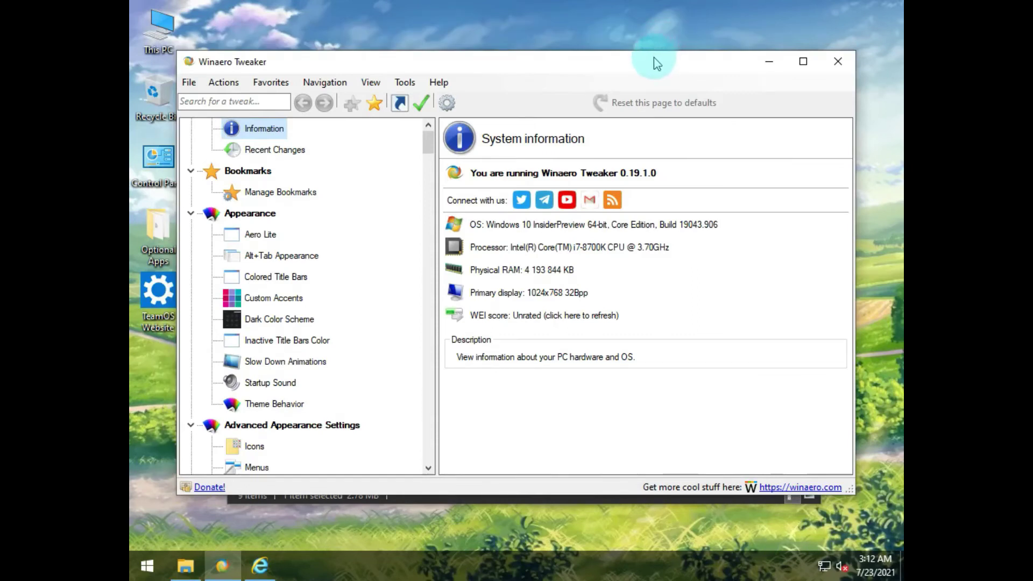
click(160, 576)
click(156, 577)
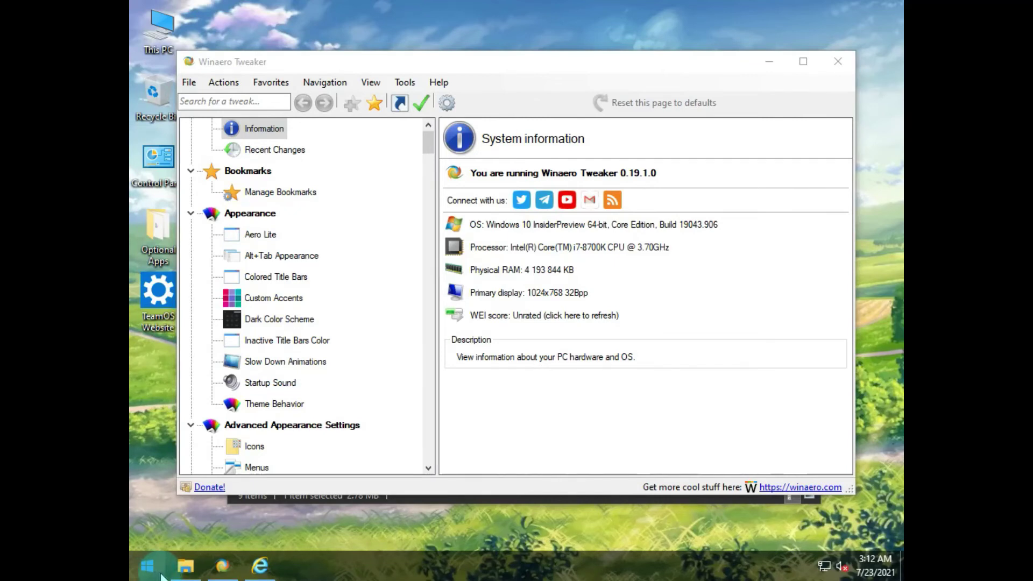
click(839, 63)
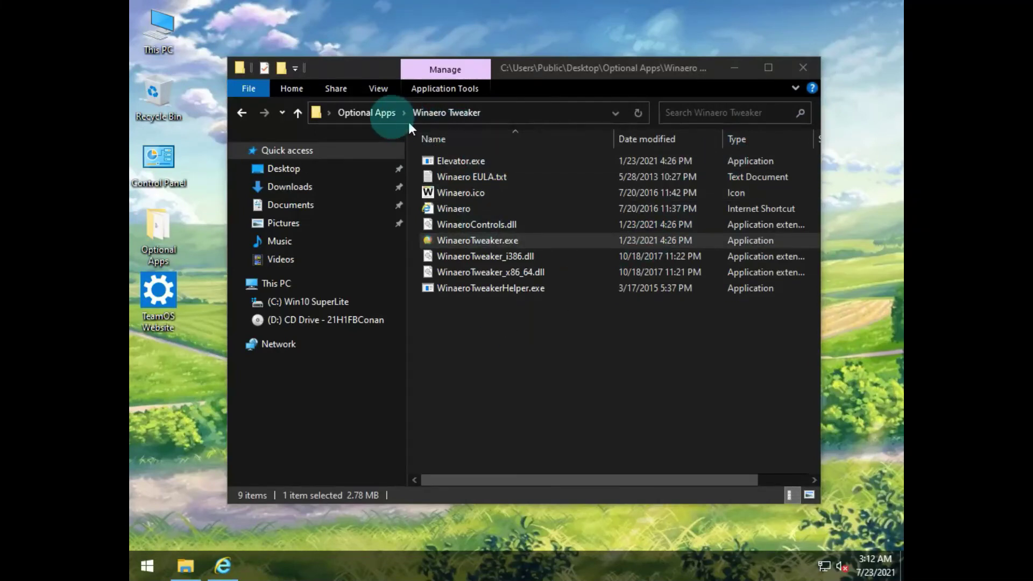
click(372, 113)
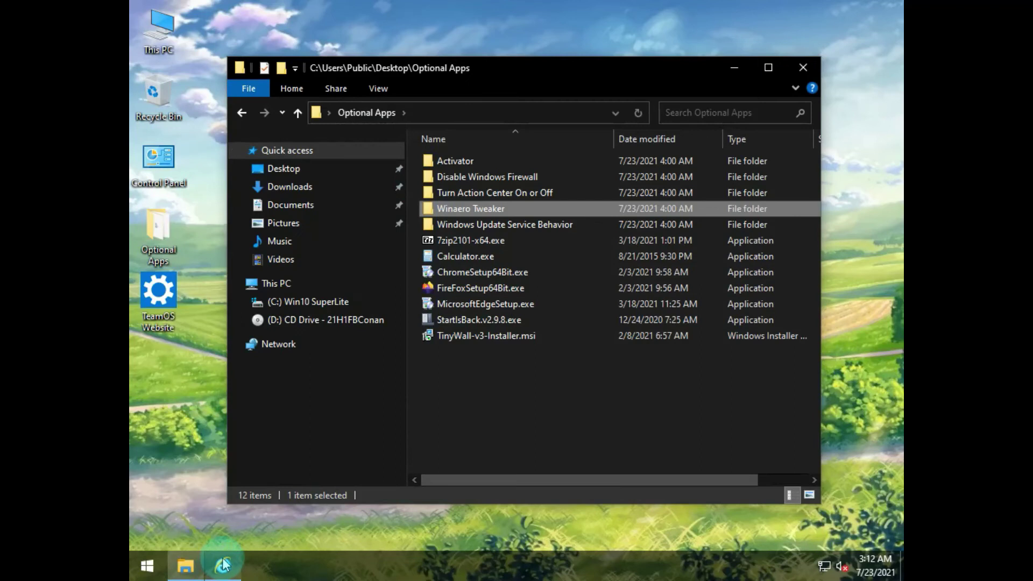
Unpin Paint 3D from Start and narrow the Start area to just the app list
click(149, 573)
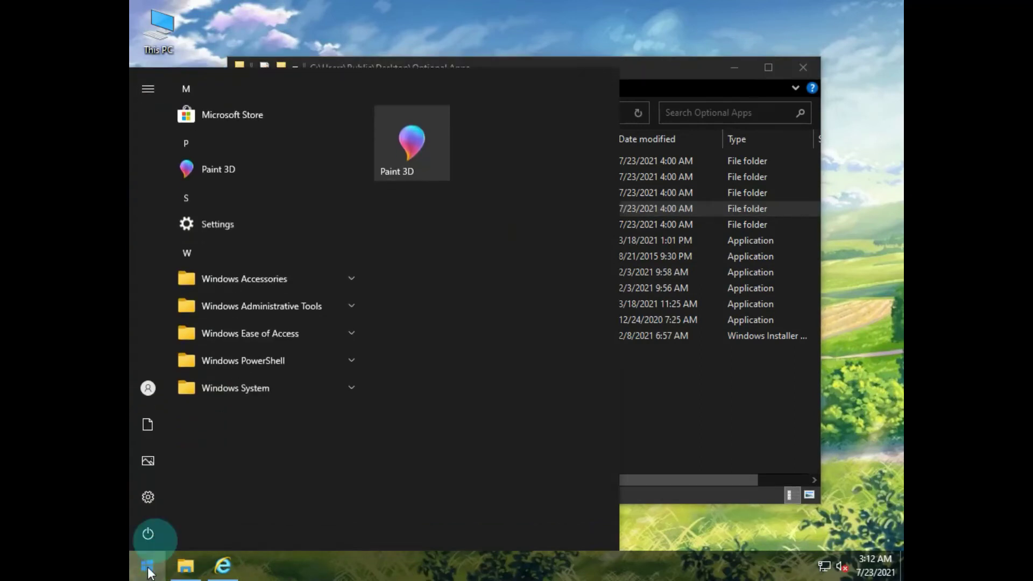
right_click(433, 138)
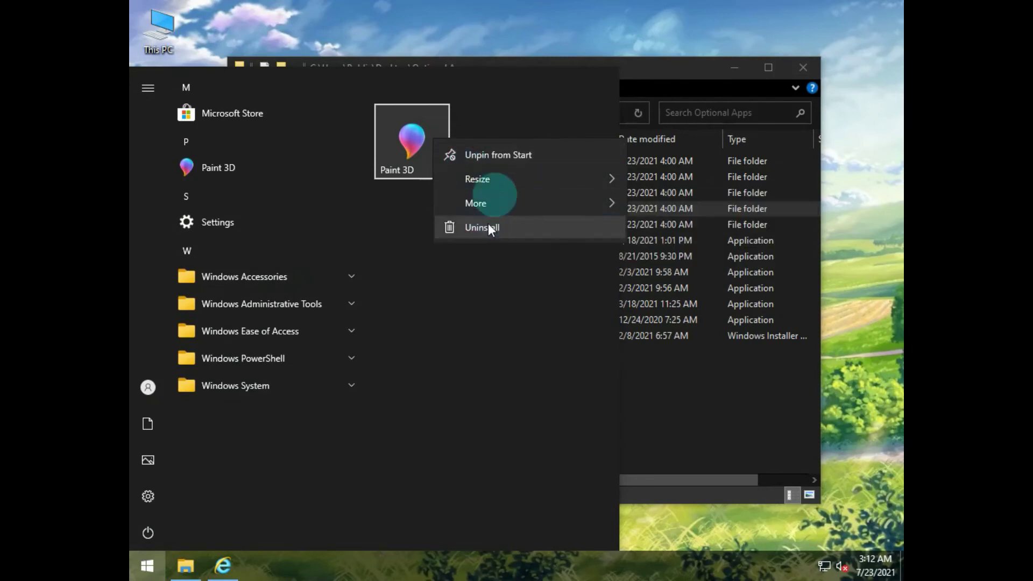
click(505, 156)
drag(619, 144, 358, 207)
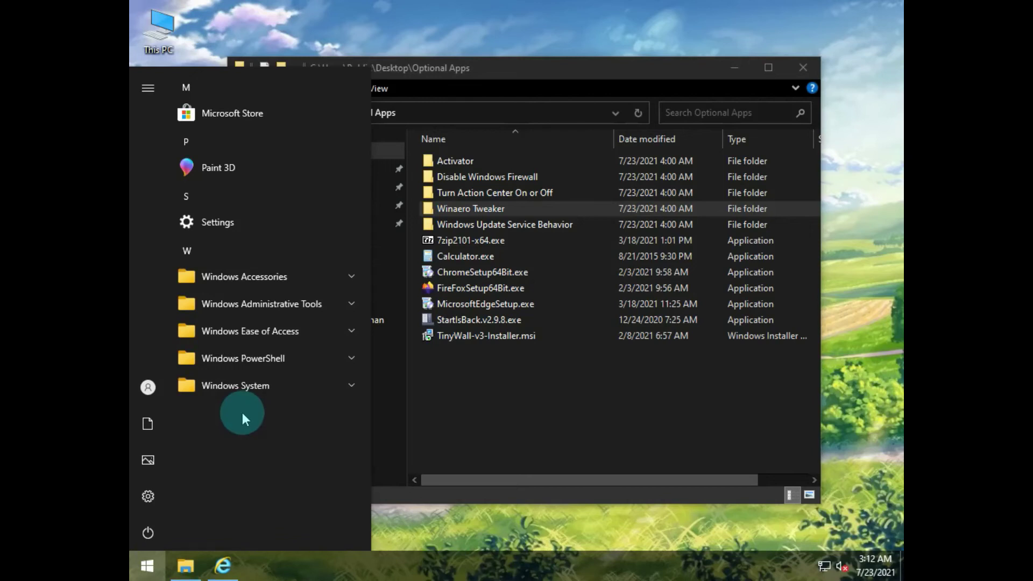
Launch Notepad from Windows Accessories, check its taskbar options, and close it
click(272, 277)
click(276, 389)
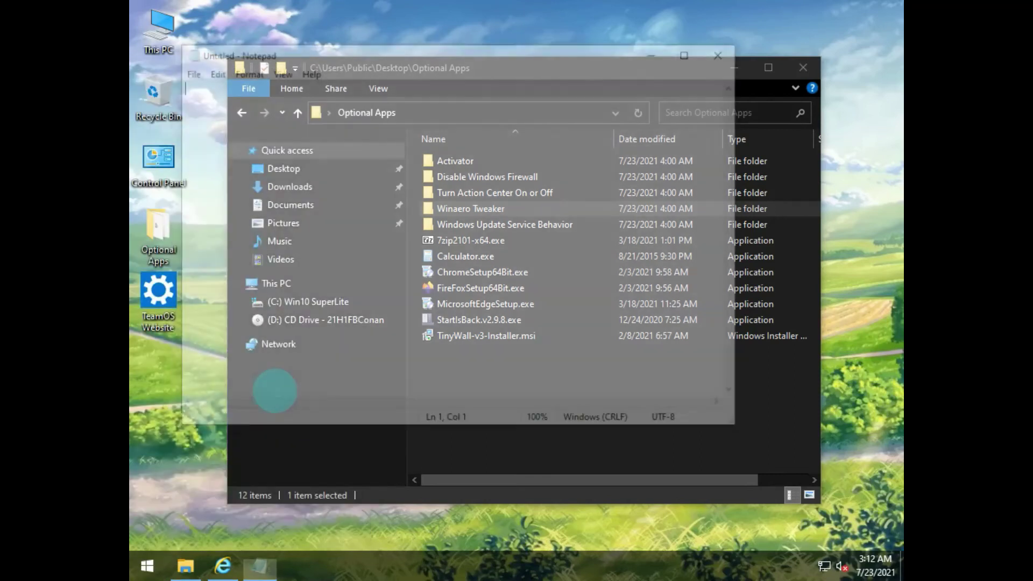
right_click(261, 569)
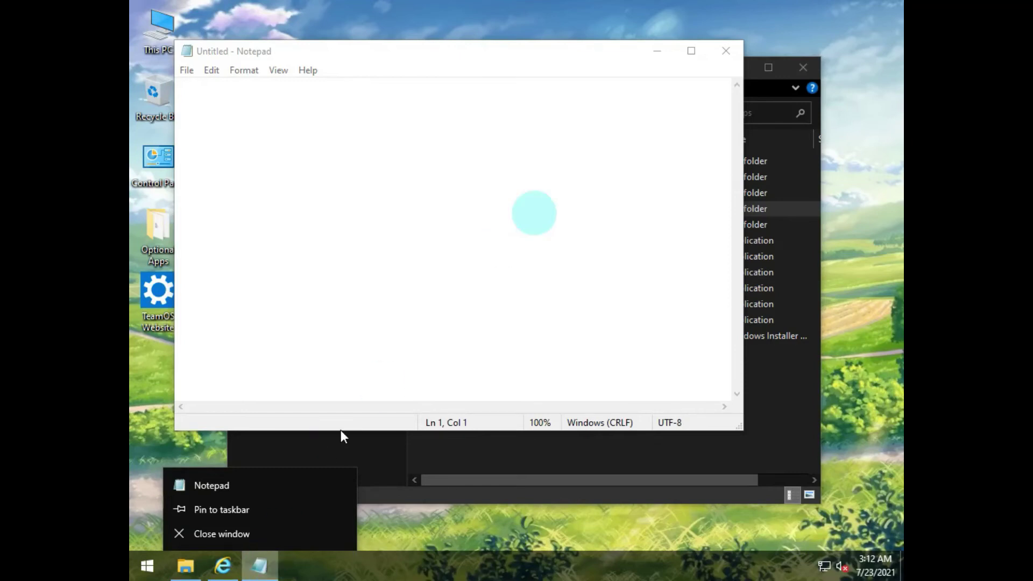
click(726, 52)
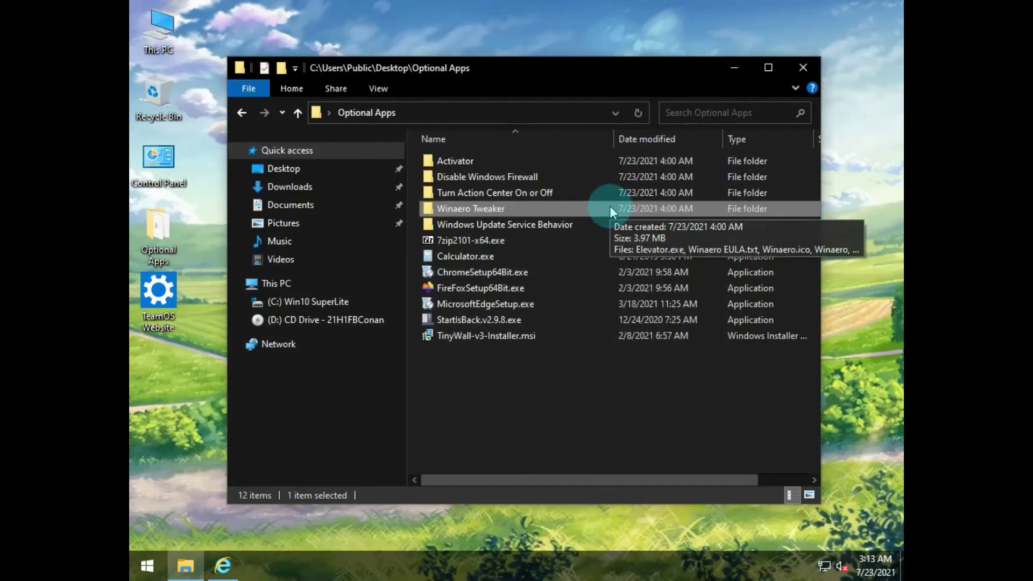
Keep the File Explorer ribbon expanded in Downloads, review its Home and Share commands, and close the Explorer and browser windows
click(293, 190)
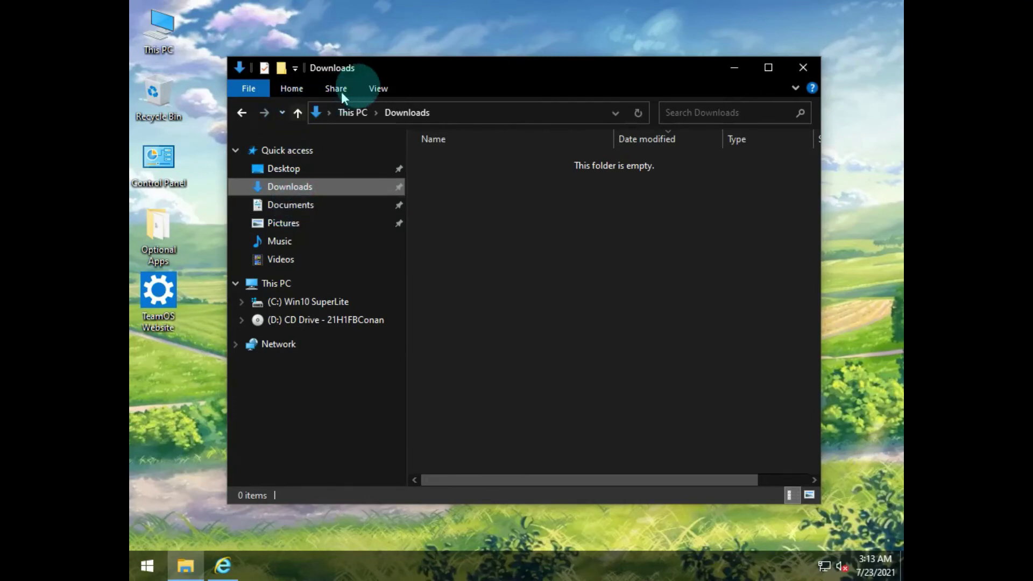
click(378, 88)
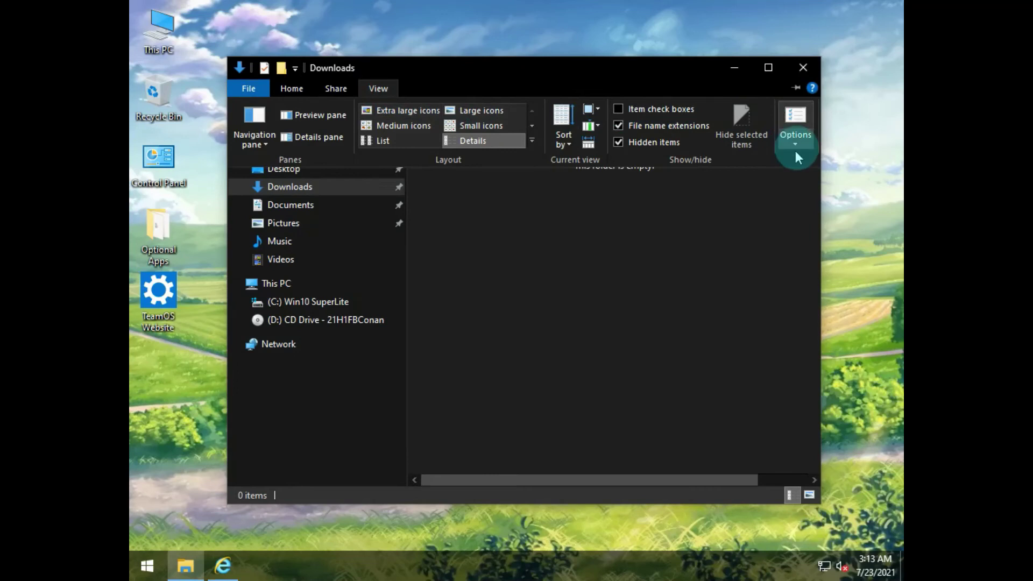
click(795, 87)
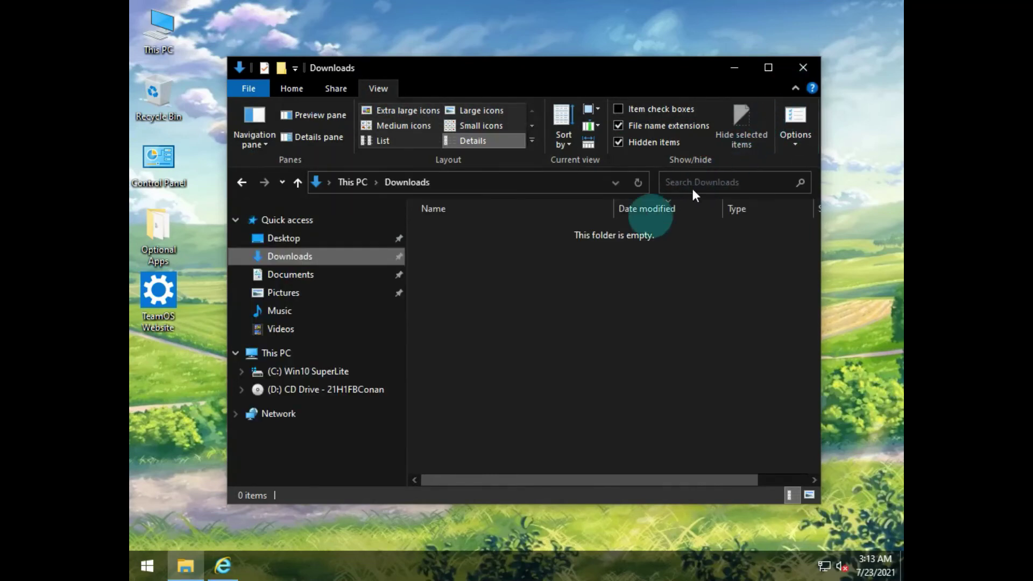
click(299, 90)
click(343, 89)
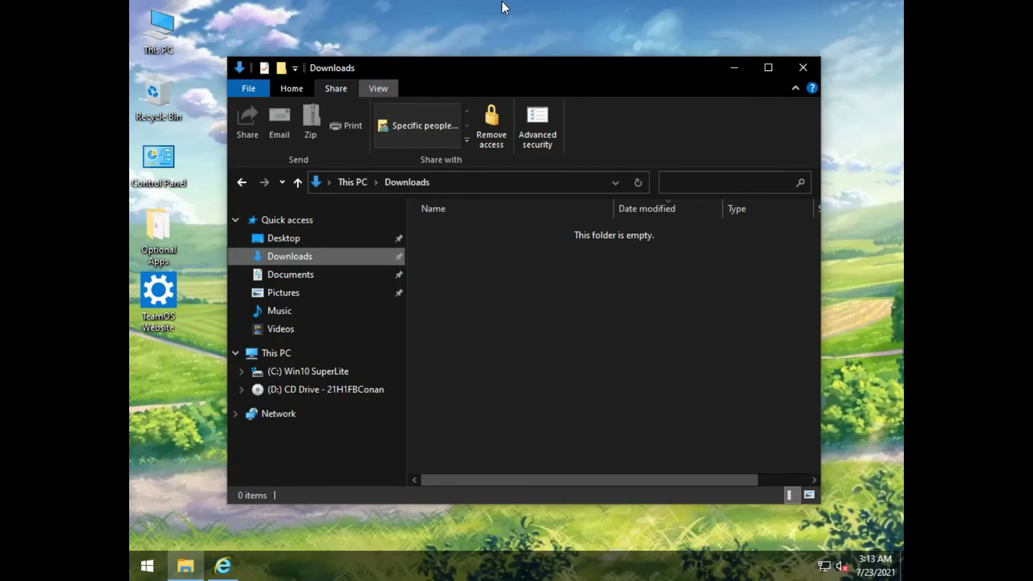
click(802, 70)
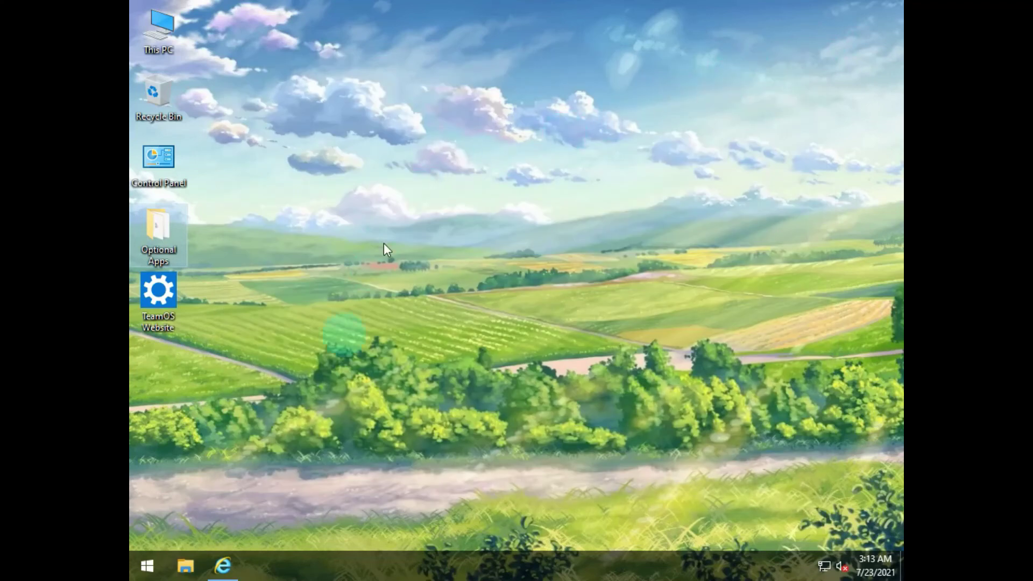
click(225, 564)
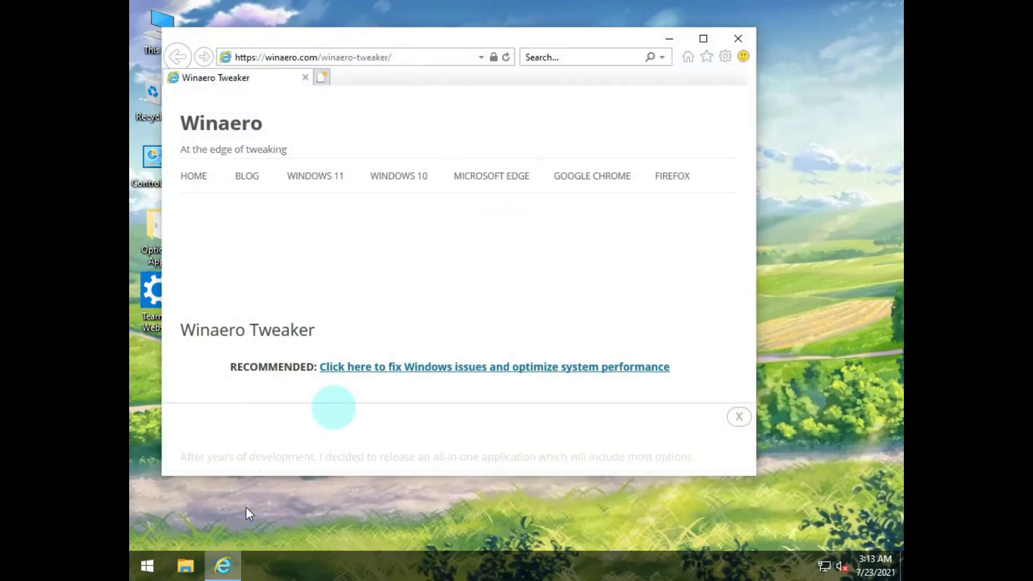
click(725, 49)
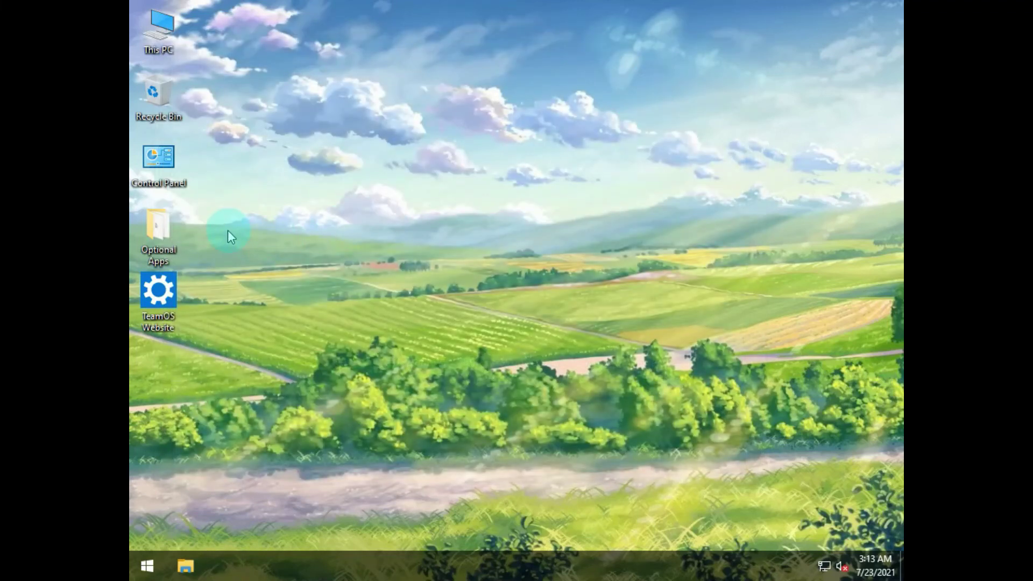
Install 7-Zip 21.01 alpha (x64) into C:\Program Files\7-Zip\ using 7zip2101-x64.exe from Optional Apps, and close the installer
double_click(151, 233)
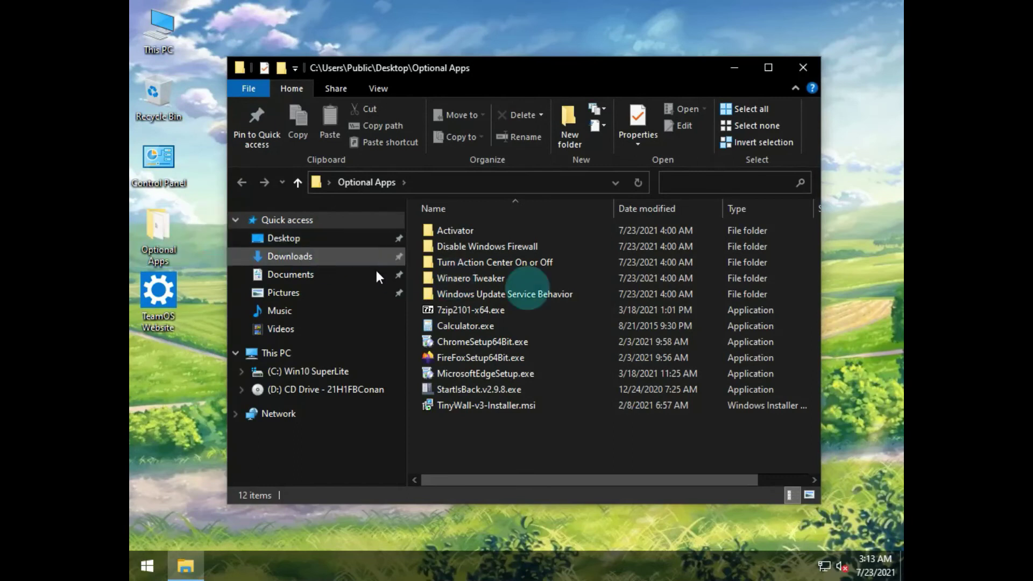
click(527, 315)
double_click(527, 315)
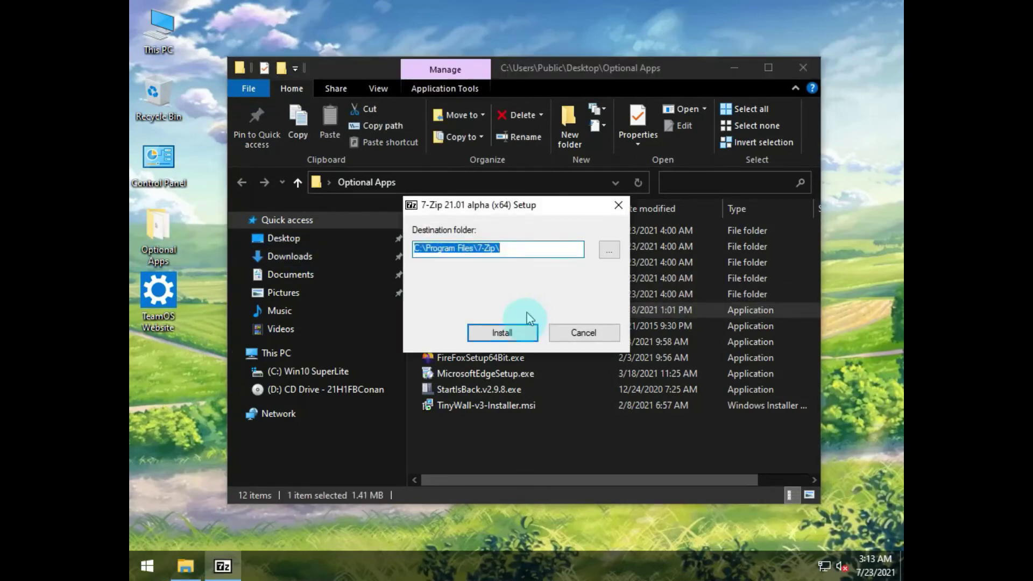
click(505, 334)
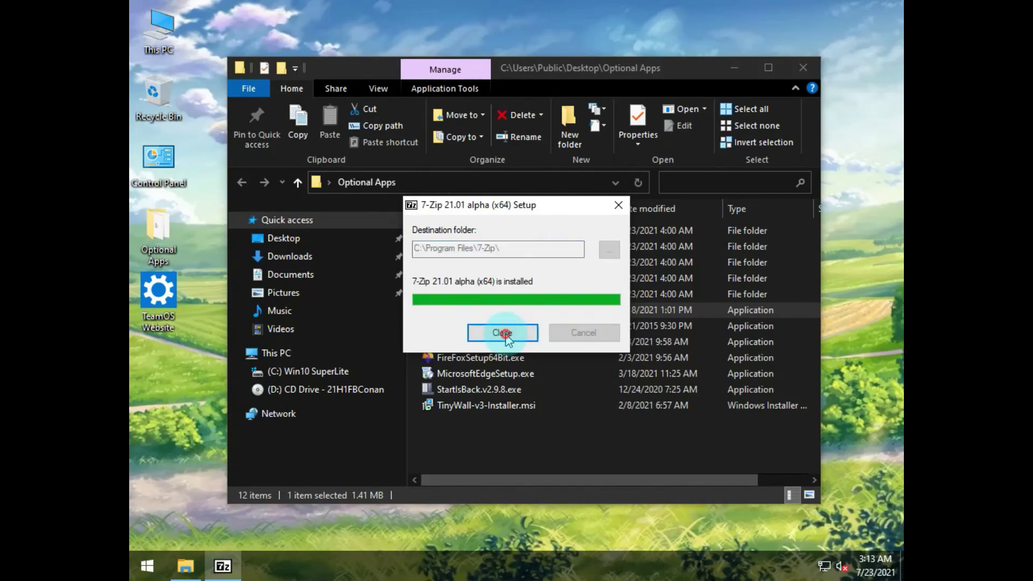
click(504, 333)
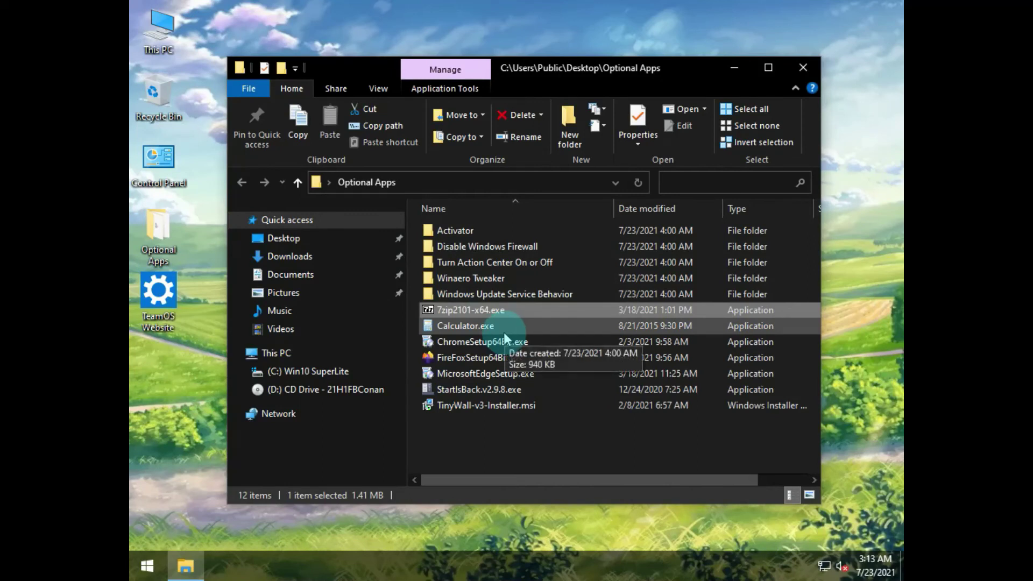
Install Old Calculator for Windows 10 in English using Calculator.exe, and finish the setup wizard
double_click(499, 323)
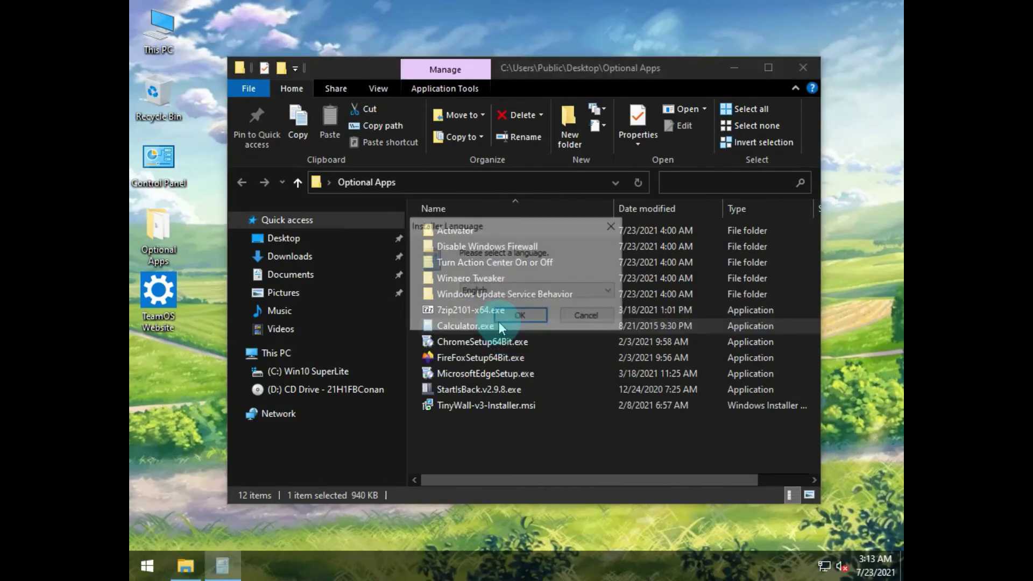
click(511, 318)
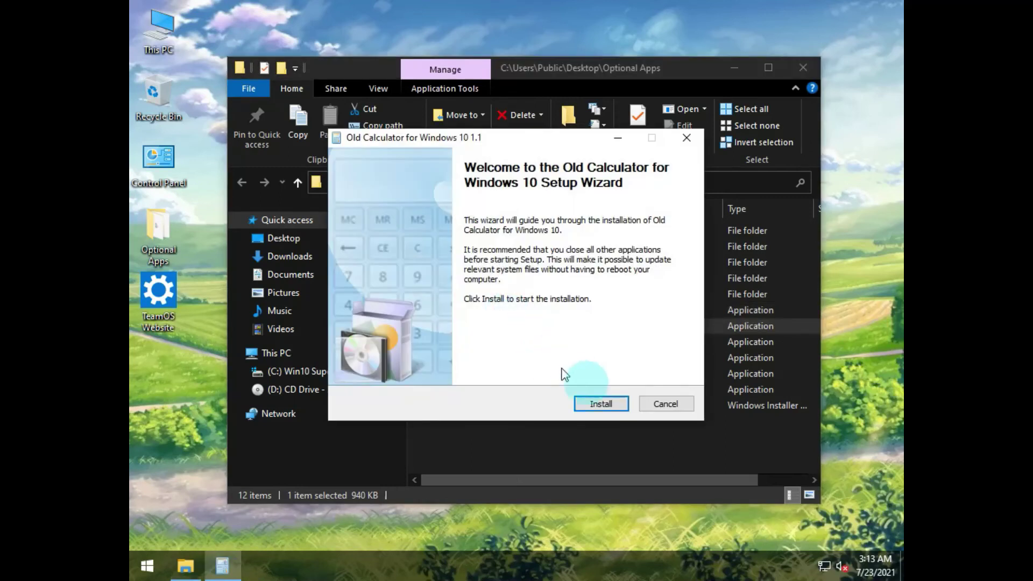
click(602, 404)
click(601, 401)
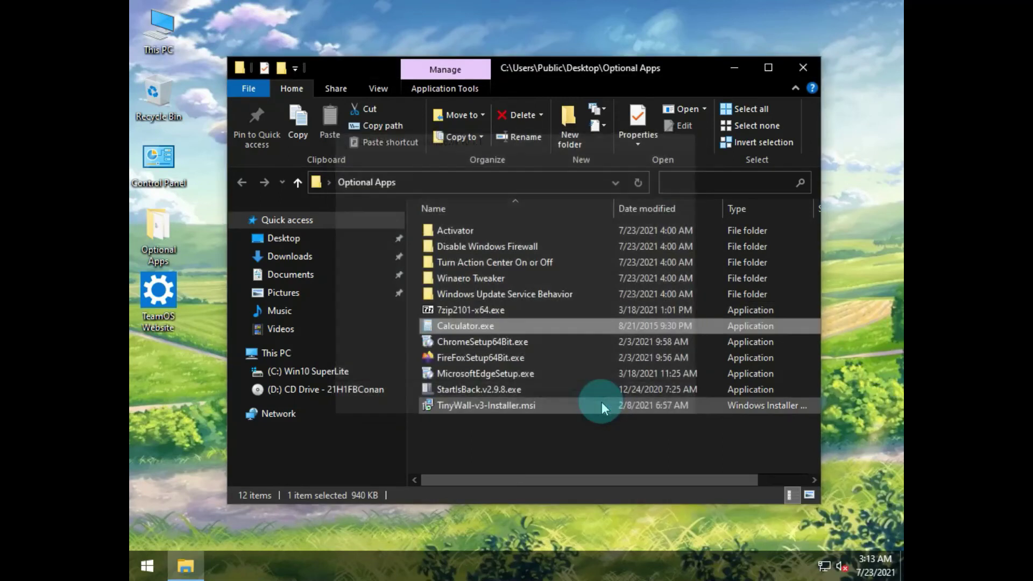
Launch Old Calculator from the Windows Accessories folder in the Start menu to check it, and close it
click(144, 566)
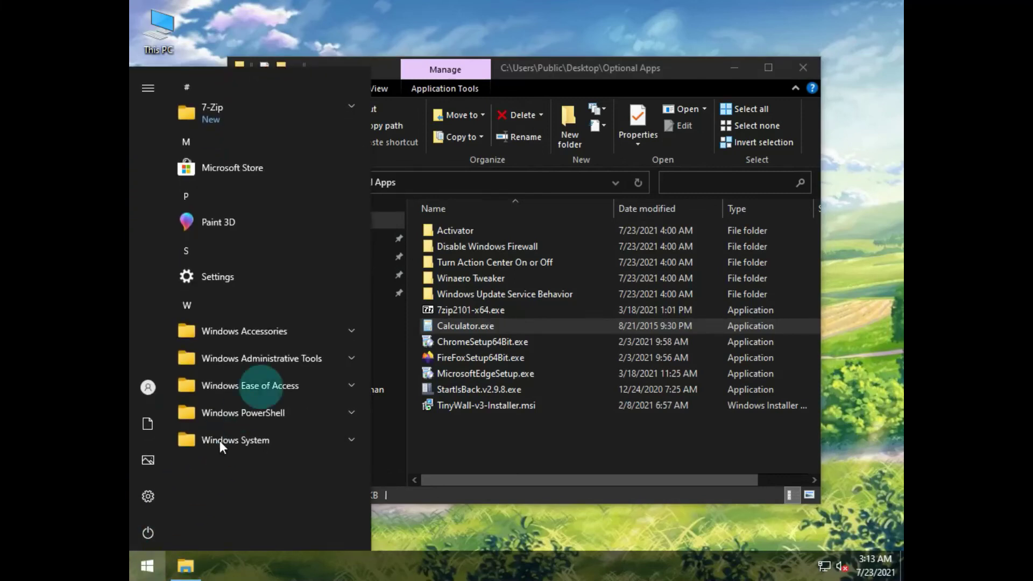
click(288, 332)
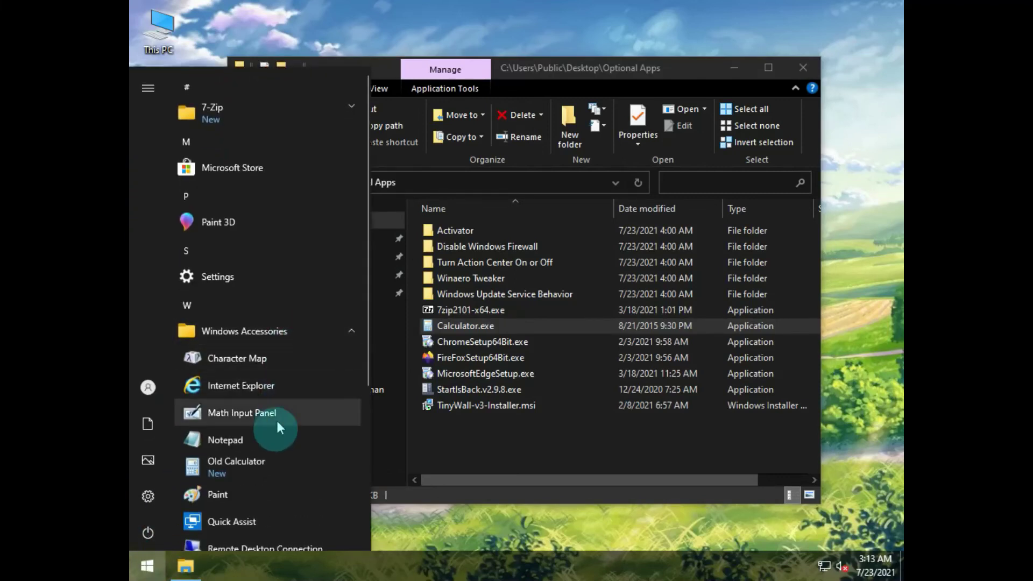
click(269, 466)
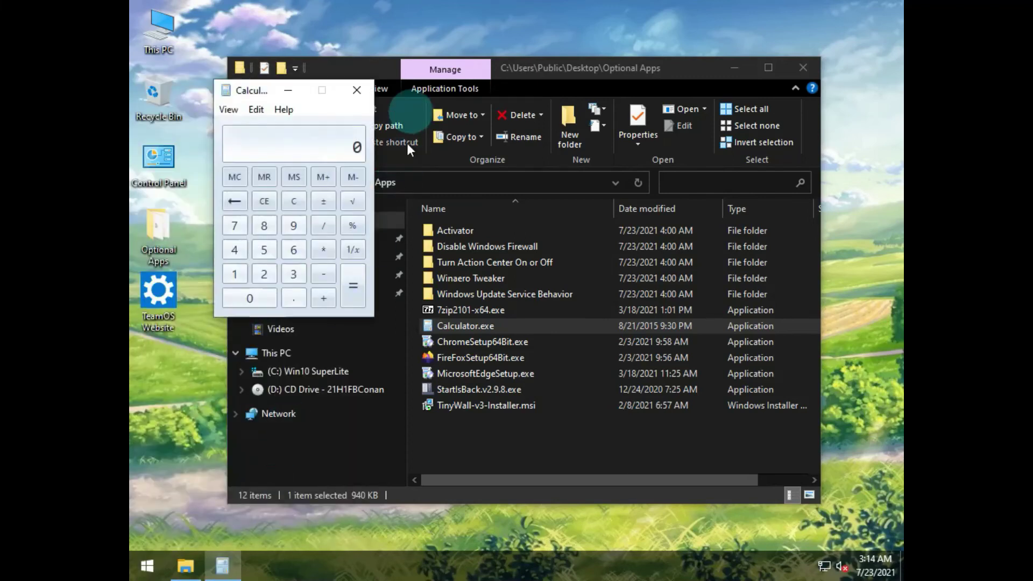
click(357, 90)
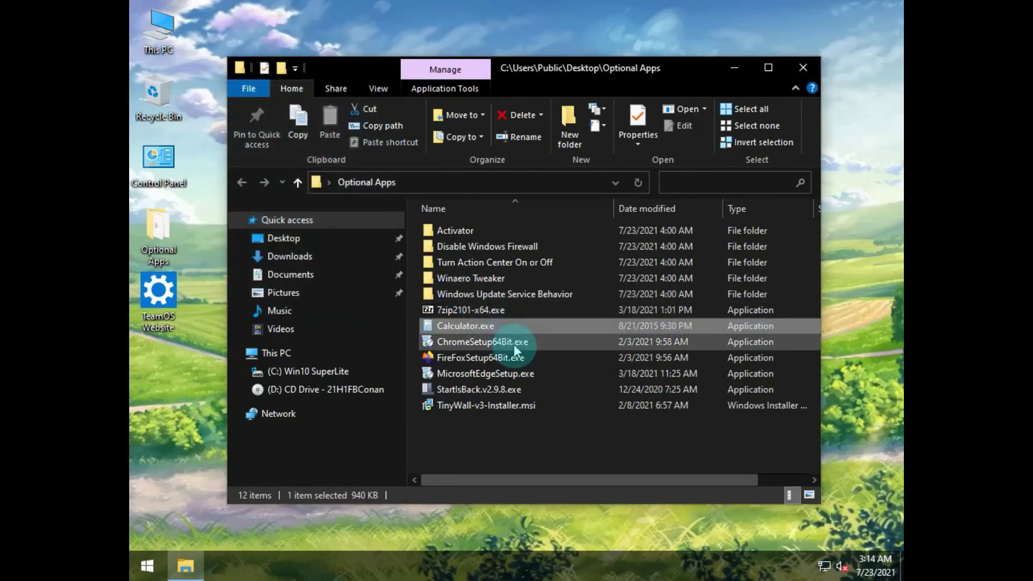
Look through the Chrome, Firefox, Microsoft Edge, StartIsBack and TinyWall installers in the Optional Apps folder
click(513, 343)
click(510, 360)
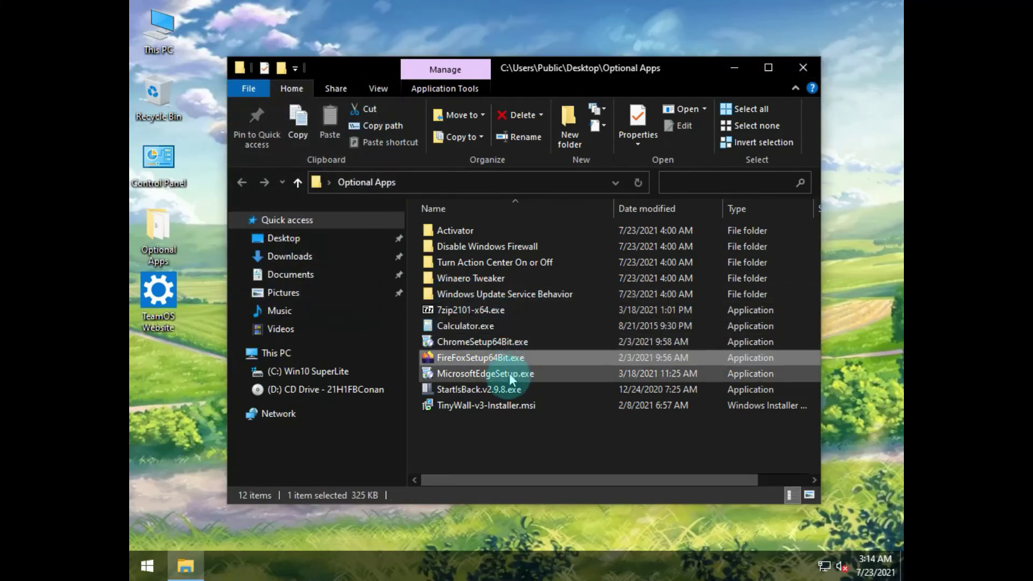
click(506, 376)
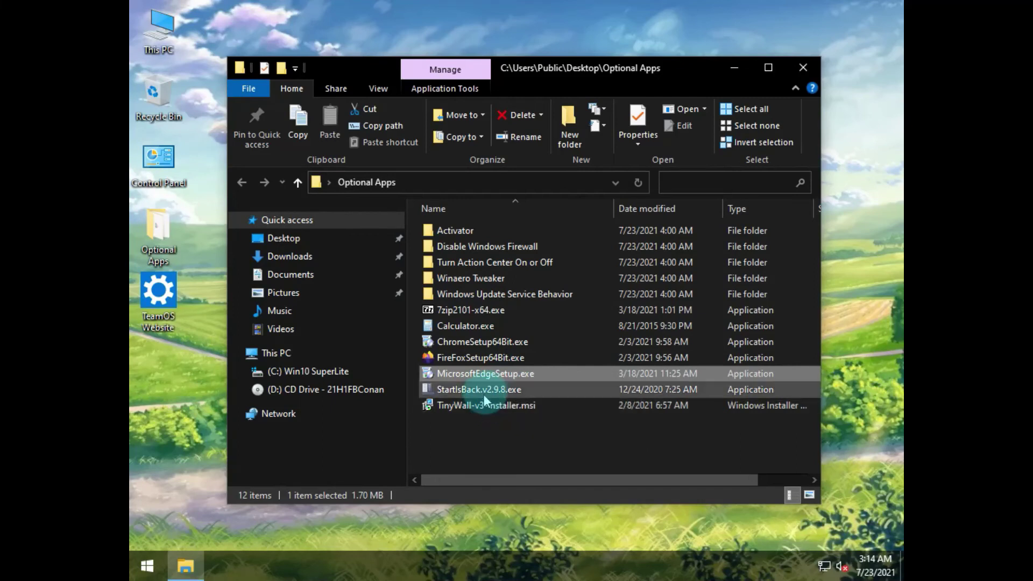
click(483, 393)
click(479, 406)
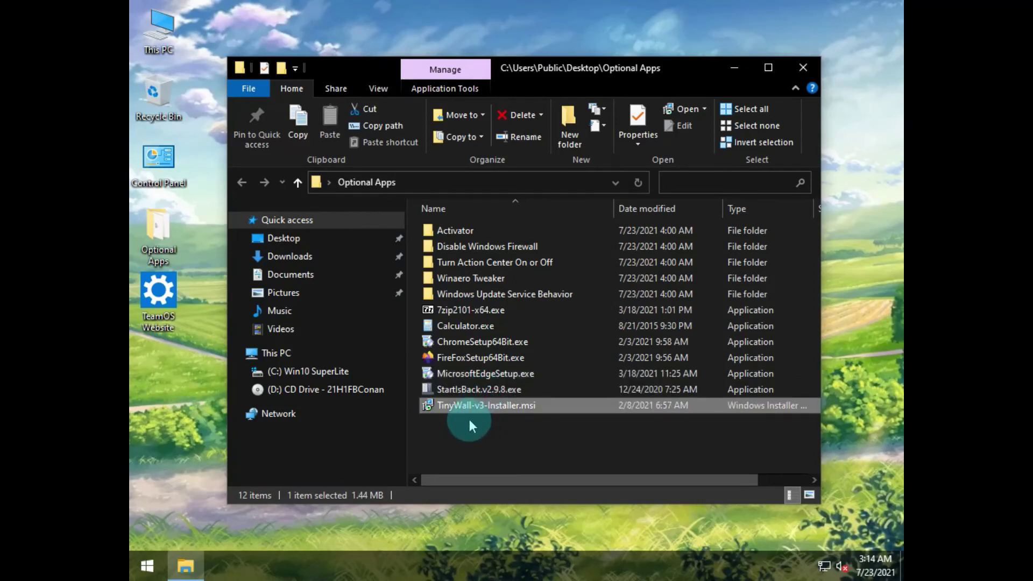
Install TinyWall 3.0.10 into C:\Program Files (x86)\TinyWall\ using TinyWall-v3-Installer.msi, accepting the license agreement, and finish the setup wizard
double_click(470, 409)
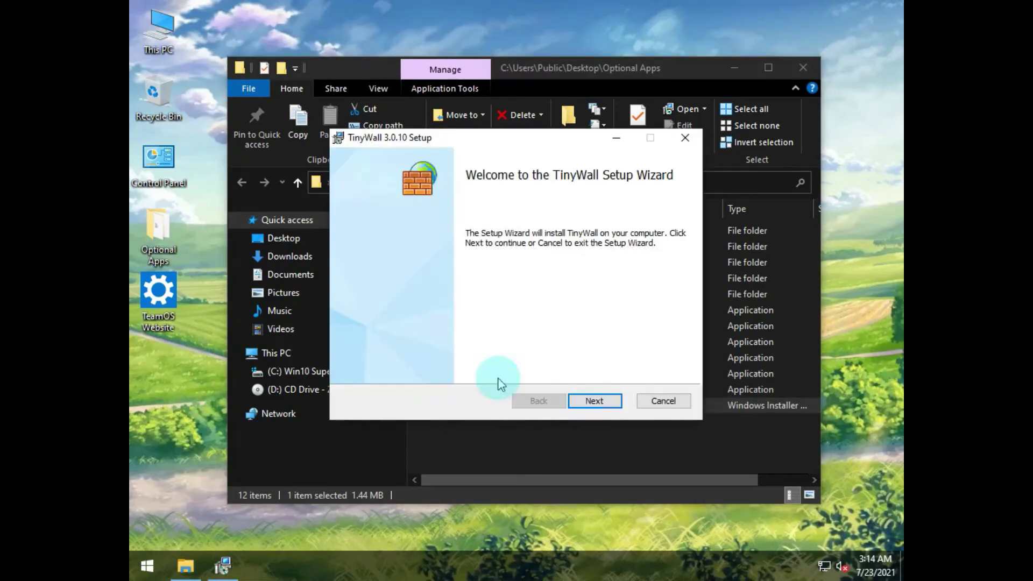
click(594, 402)
click(594, 402)
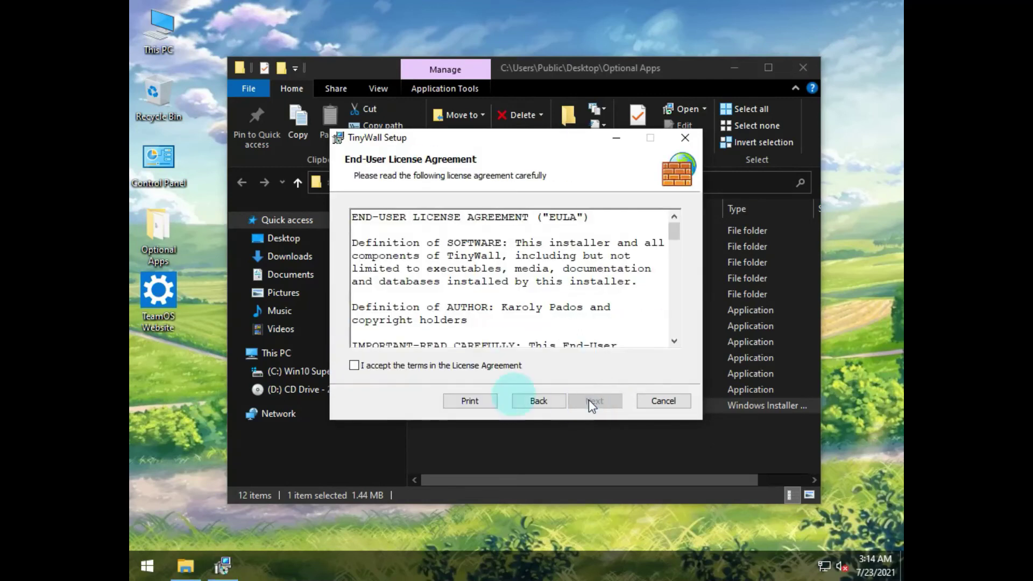
click(354, 365)
click(594, 401)
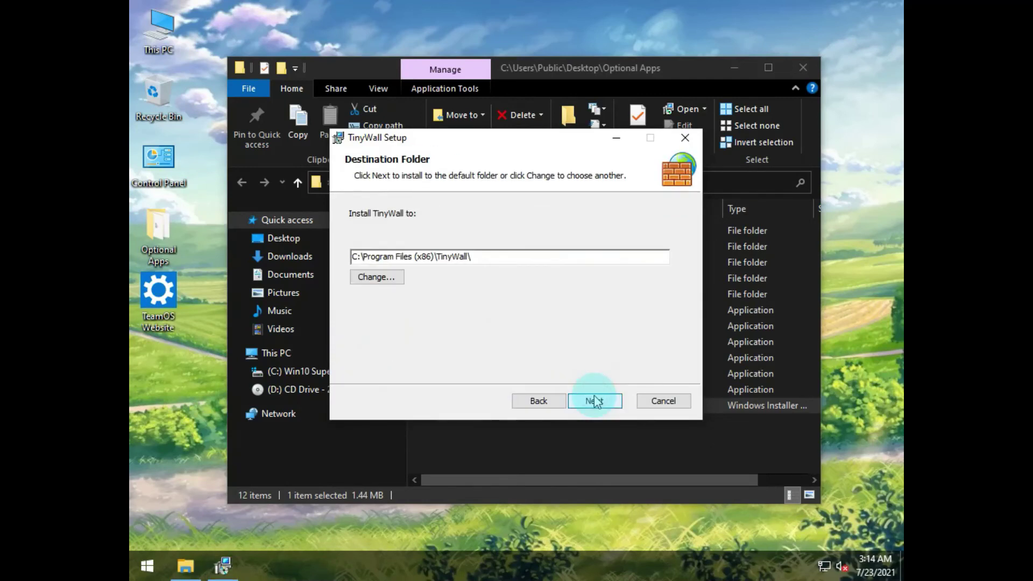
click(594, 401)
click(594, 401)
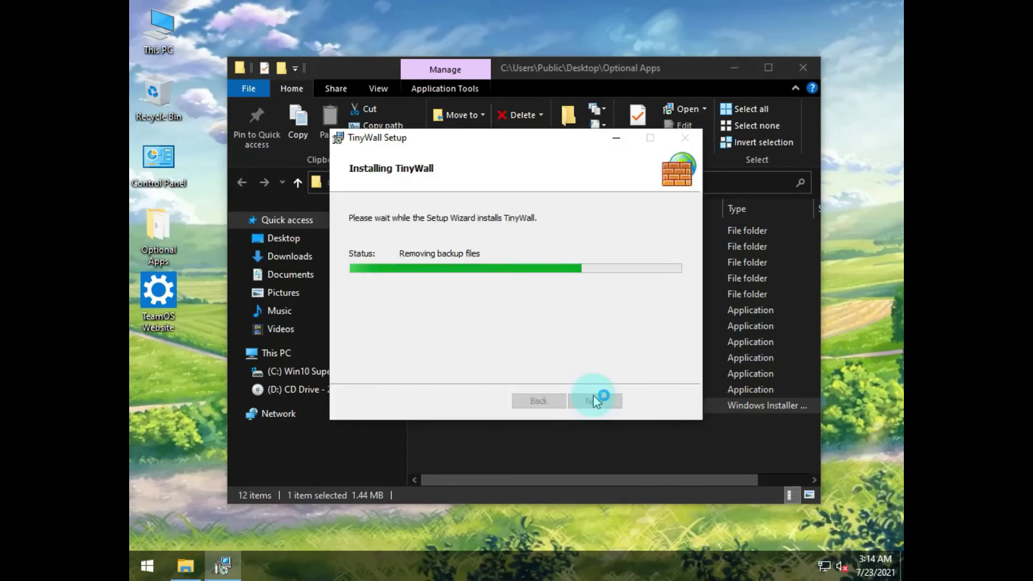
click(594, 401)
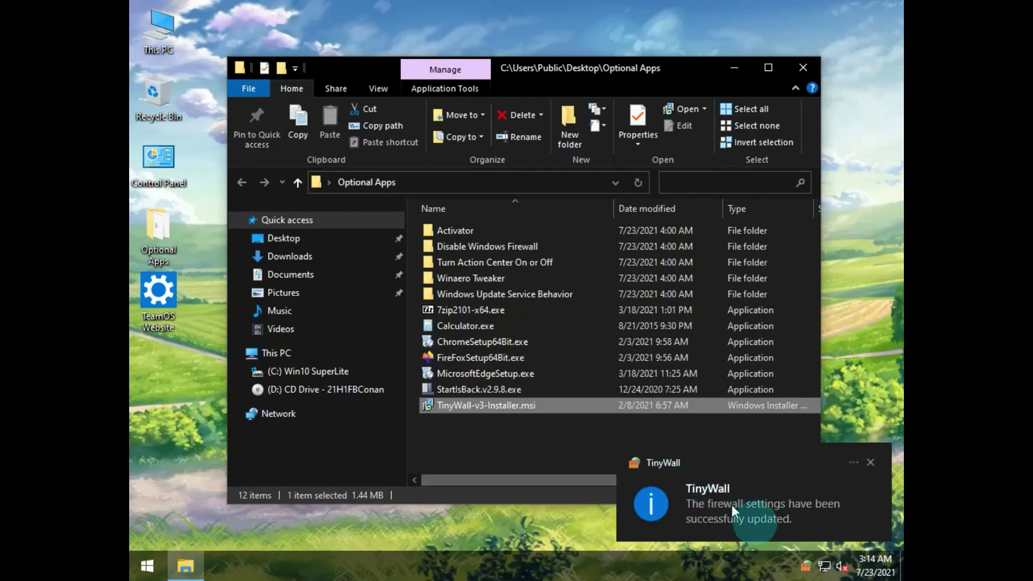
Review TinyWall's General, Application Exceptions, Special Exceptions and Maintenance settings, and close the settings and Optional Apps windows
click(807, 565)
click(808, 566)
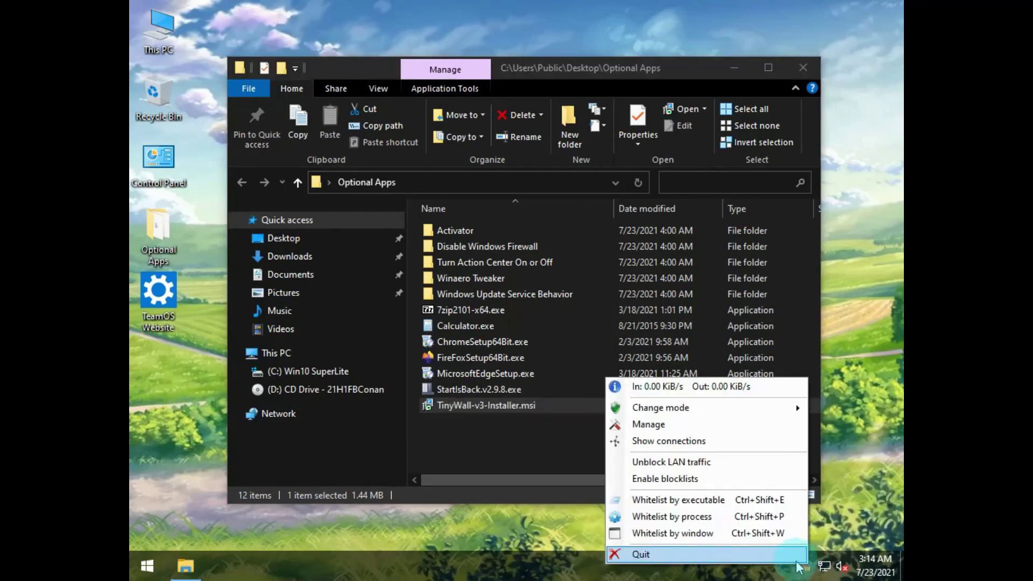
click(746, 425)
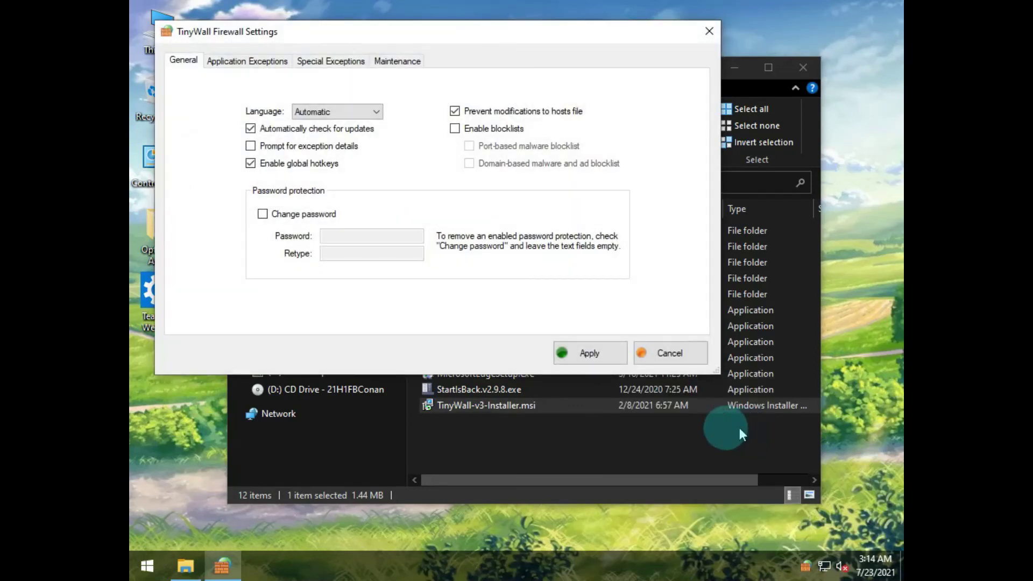
click(265, 62)
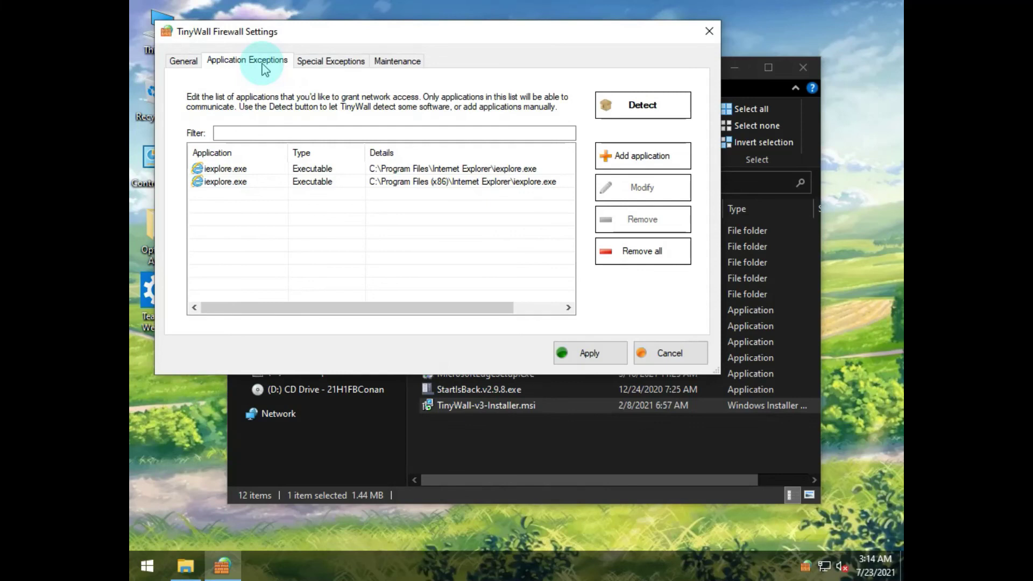
click(334, 62)
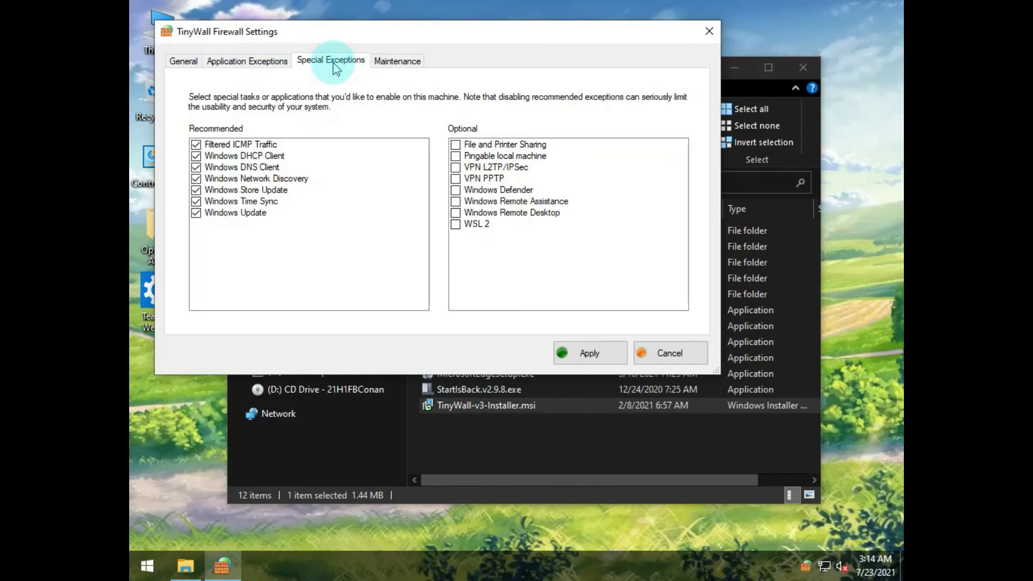
click(390, 64)
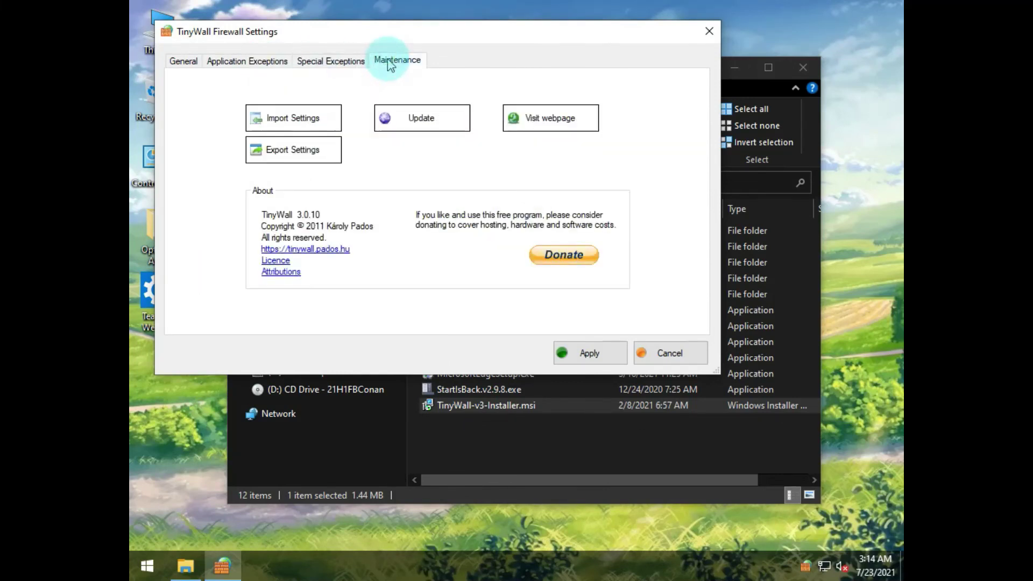
click(347, 64)
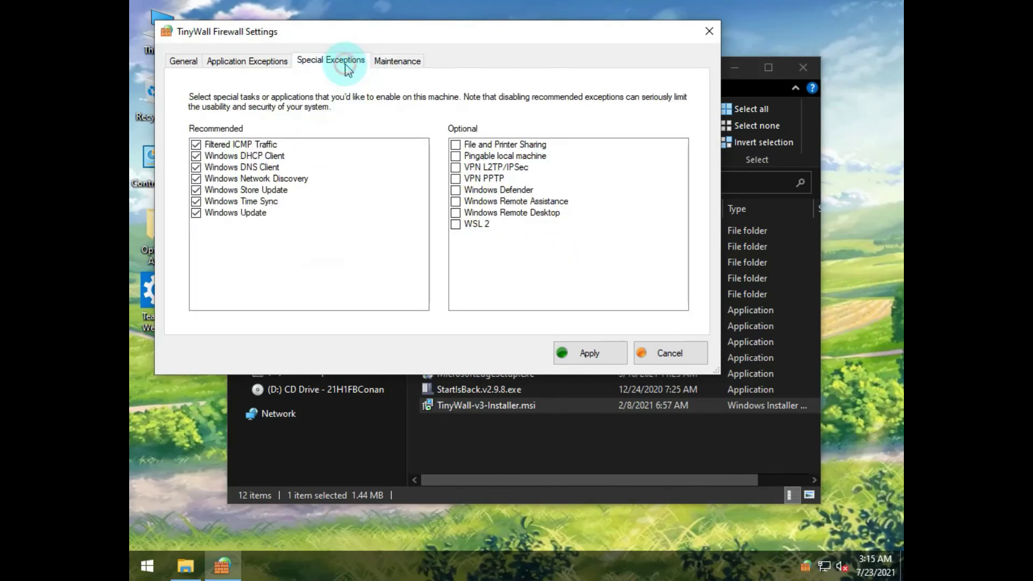
click(242, 62)
click(187, 62)
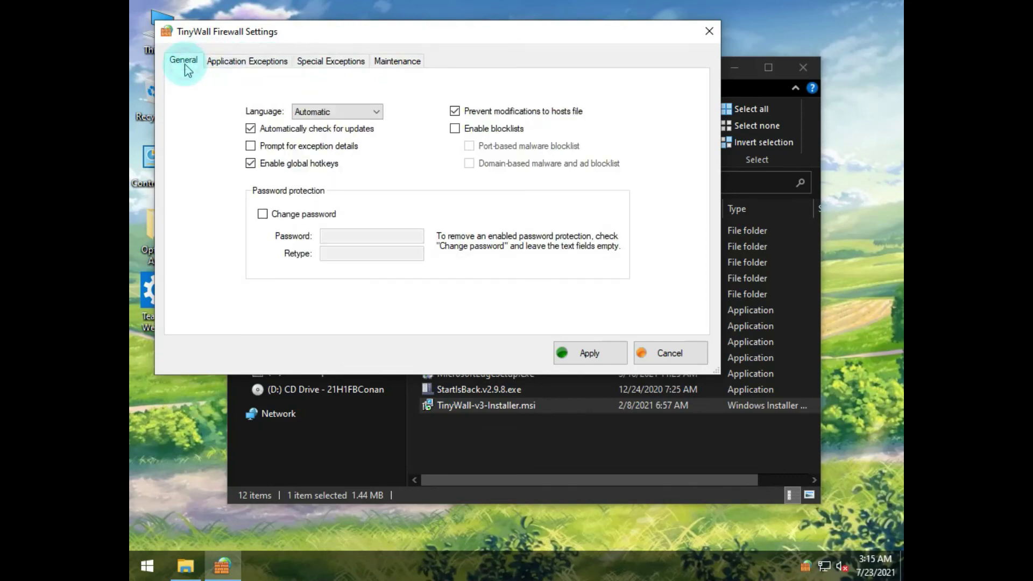
click(709, 31)
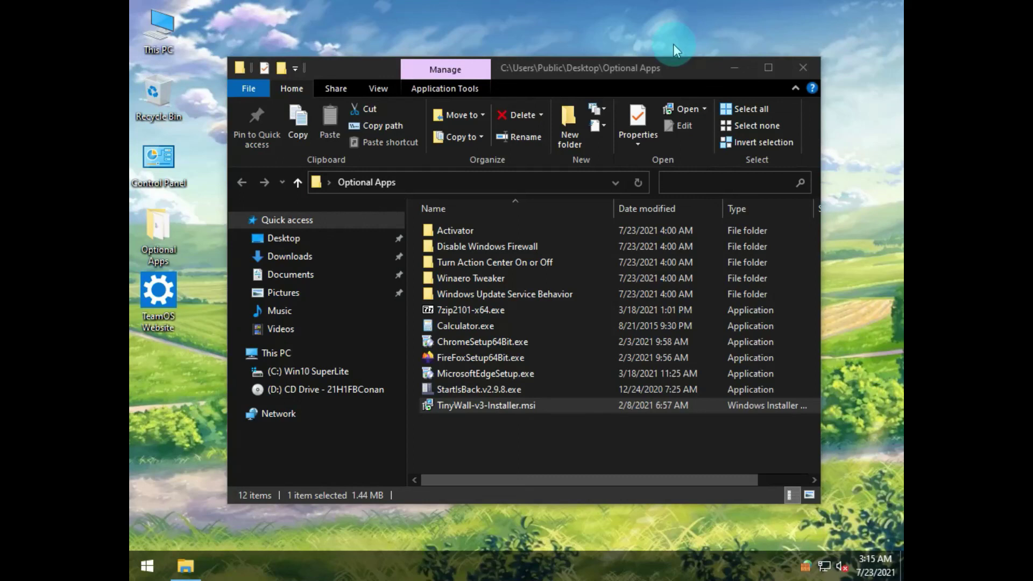
click(806, 69)
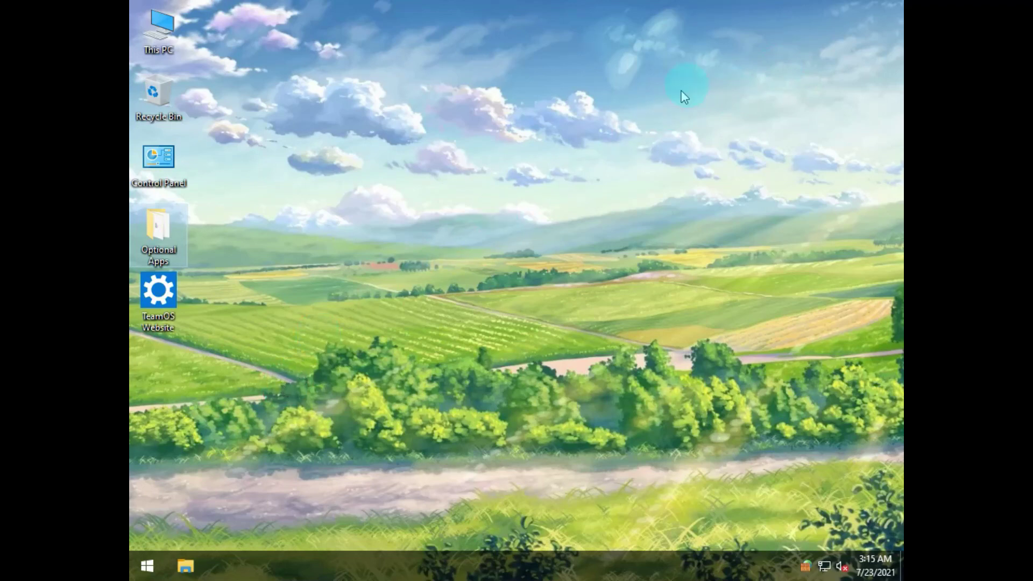
Check the power options offered in the Start menu, and close the menu without choosing one
click(148, 564)
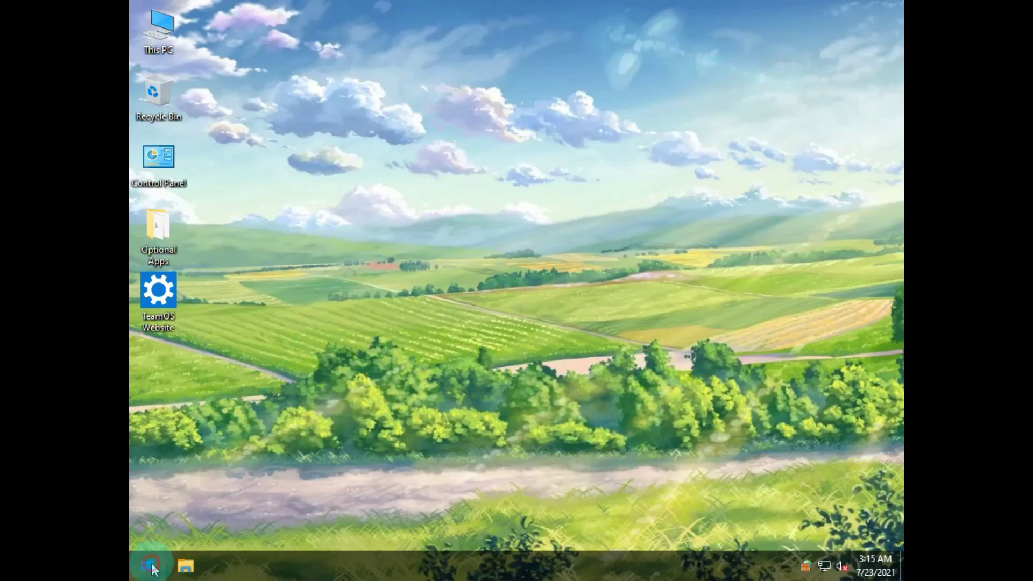
mouse_move(147, 532)
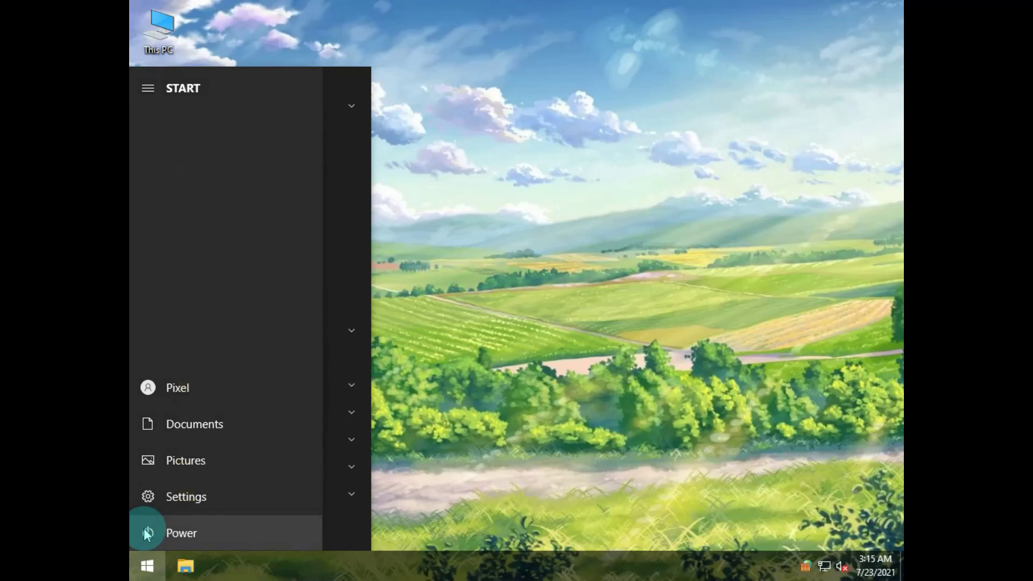
click(193, 527)
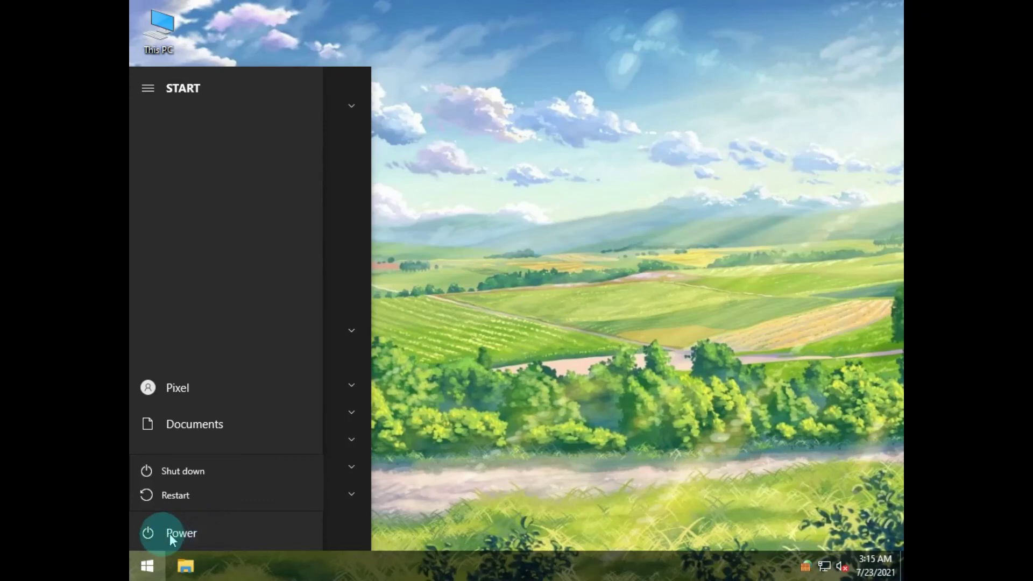
click(148, 567)
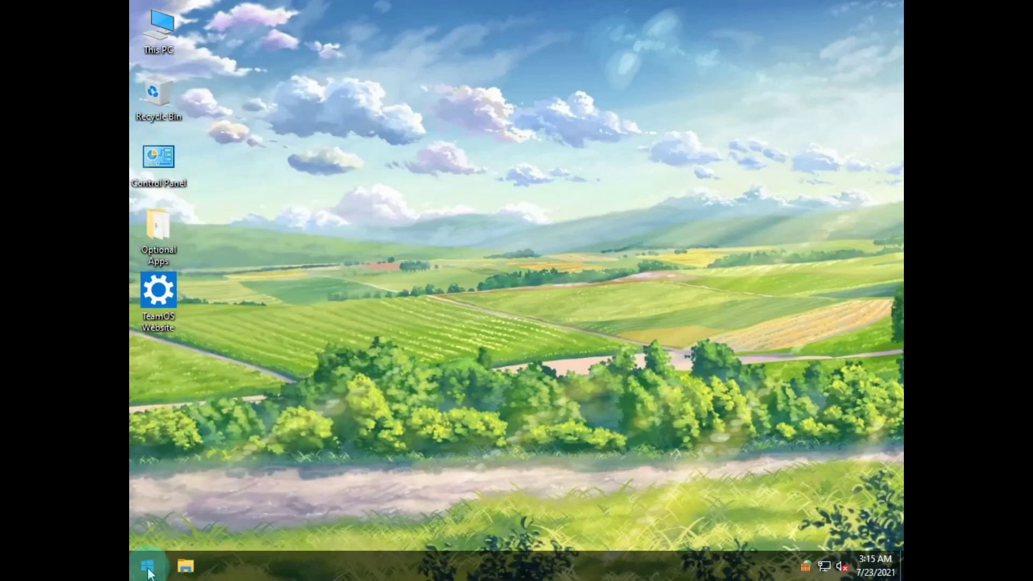
Open Update & Security in Windows Settings and review the edition, upgrade, account and product key sections of the Activation page
click(148, 569)
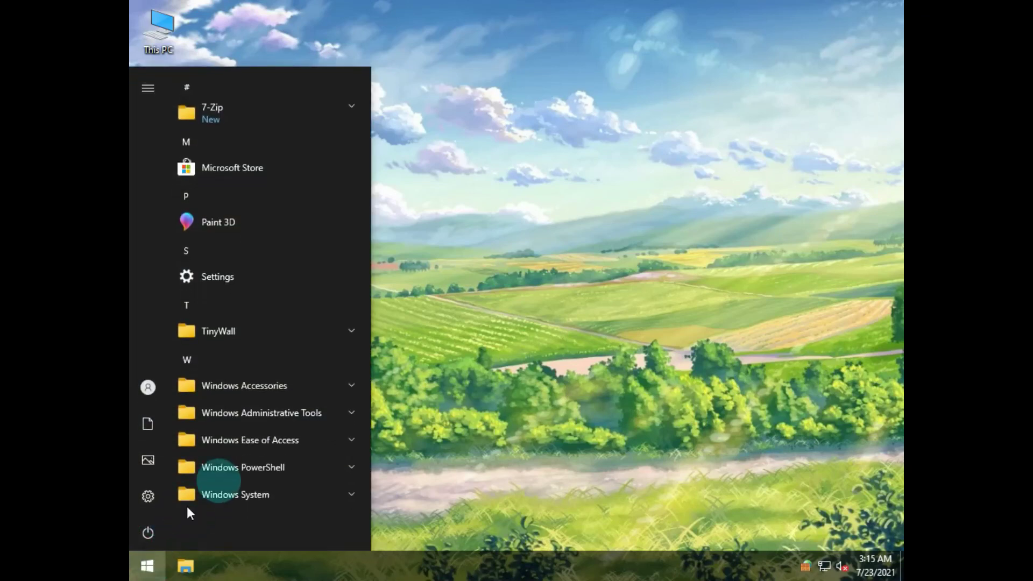
click(148, 497)
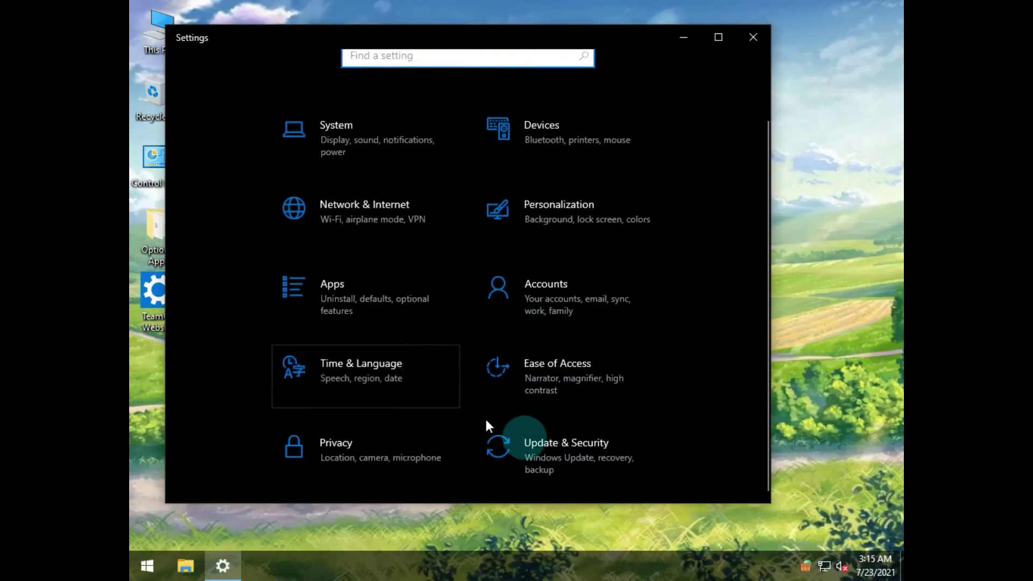
click(533, 444)
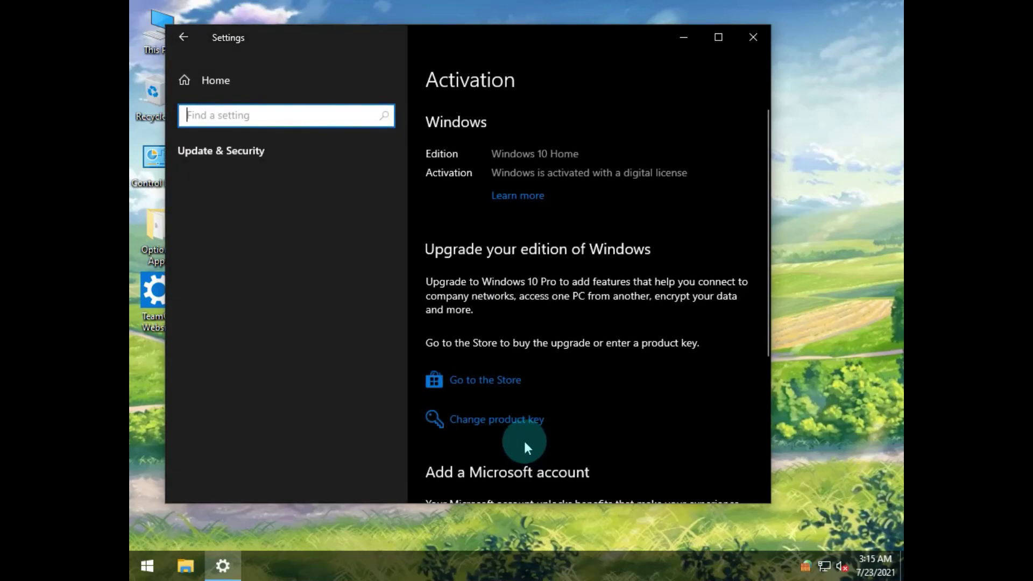
scroll(526, 433, down, 3)
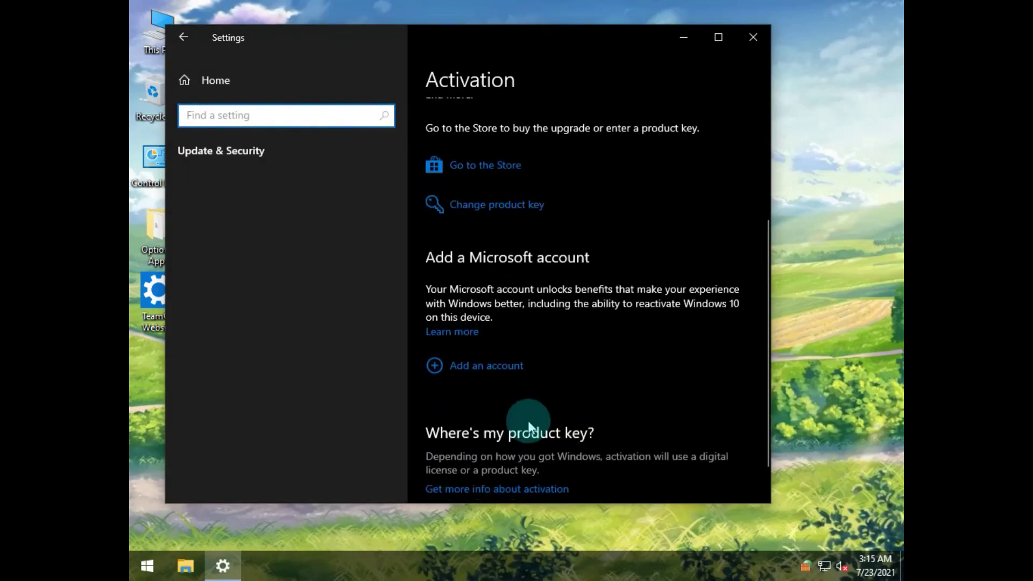
scroll(527, 420, down, 1)
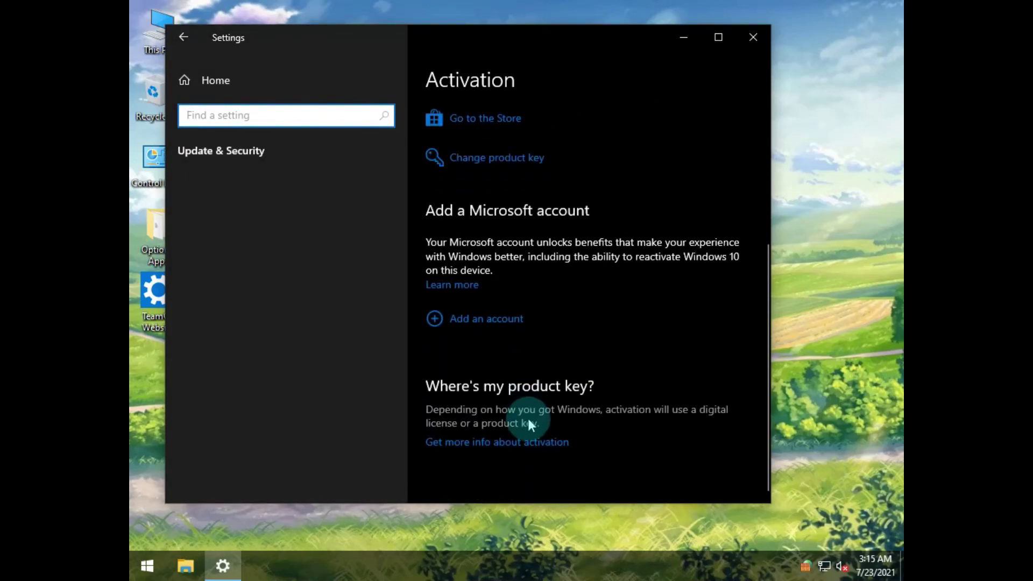
scroll(531, 422, up, 4)
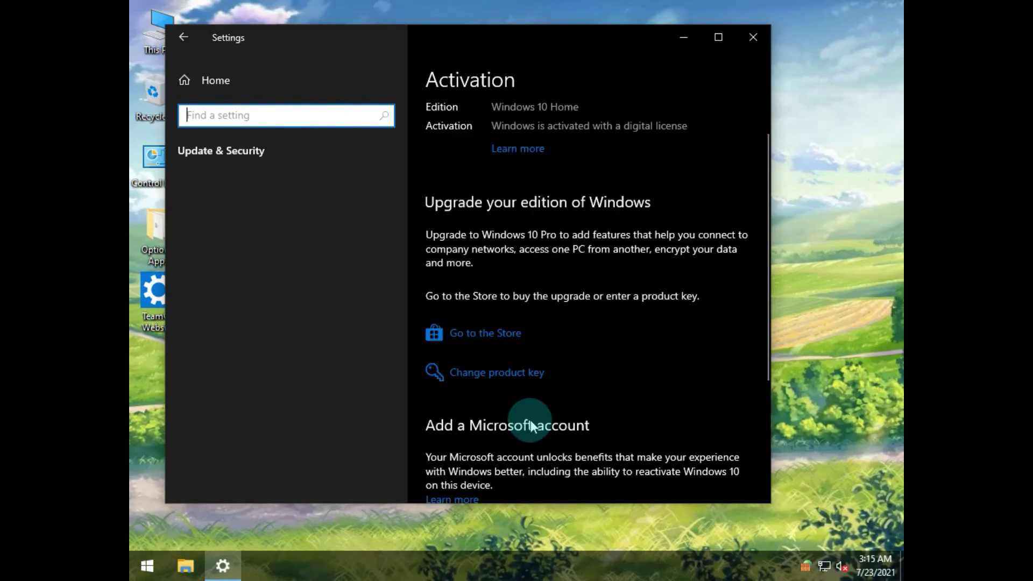
click(245, 153)
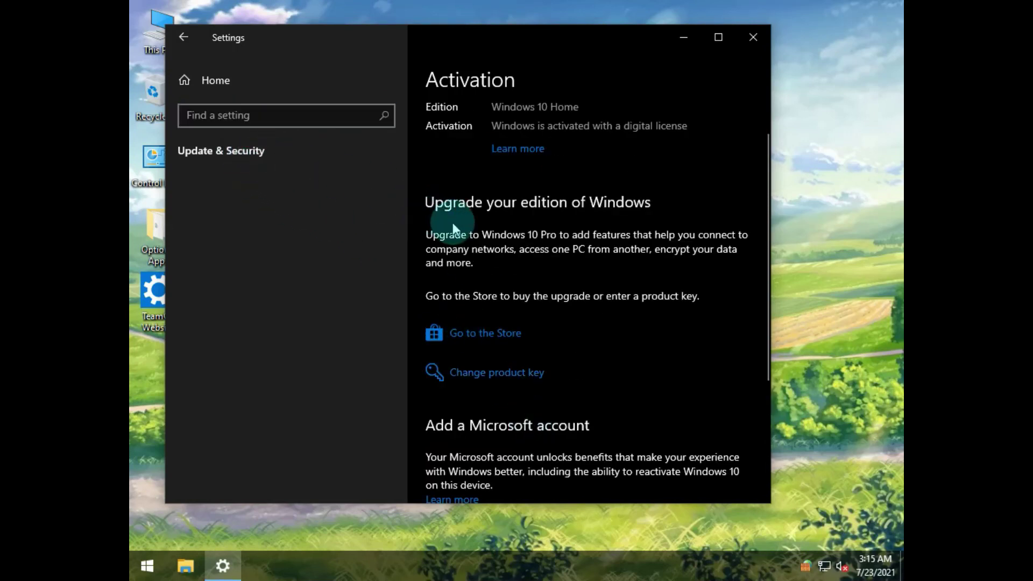
Go to the Microsoft Store from the Windows edition upgrade section and try refreshing the Store page
scroll(453, 225, up, 1)
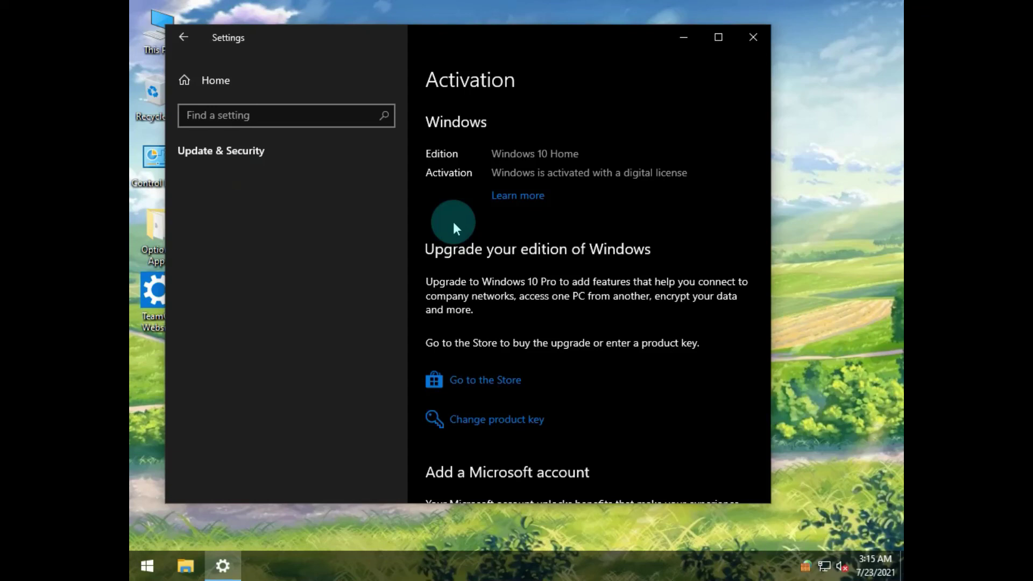
click(499, 388)
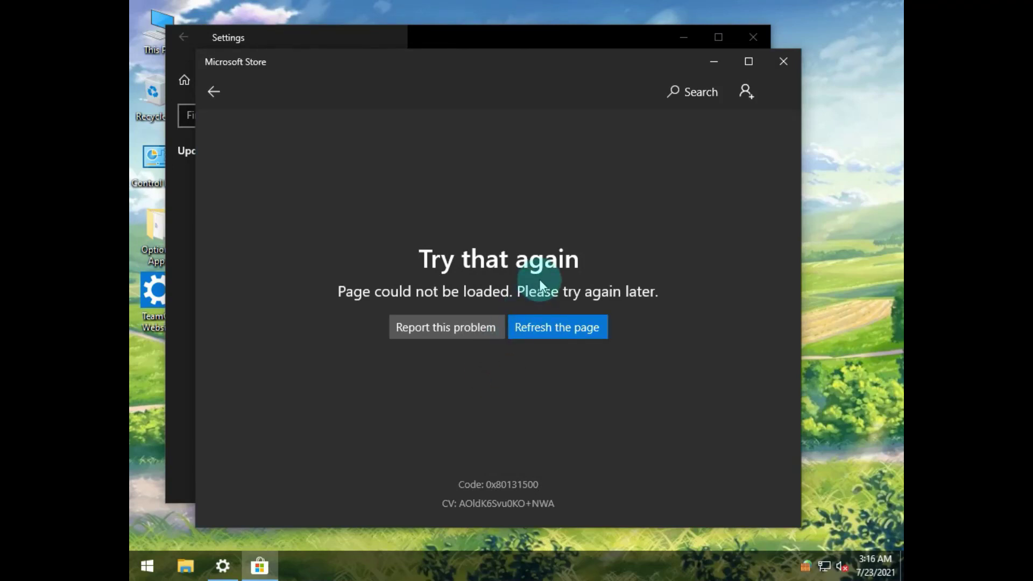
click(554, 333)
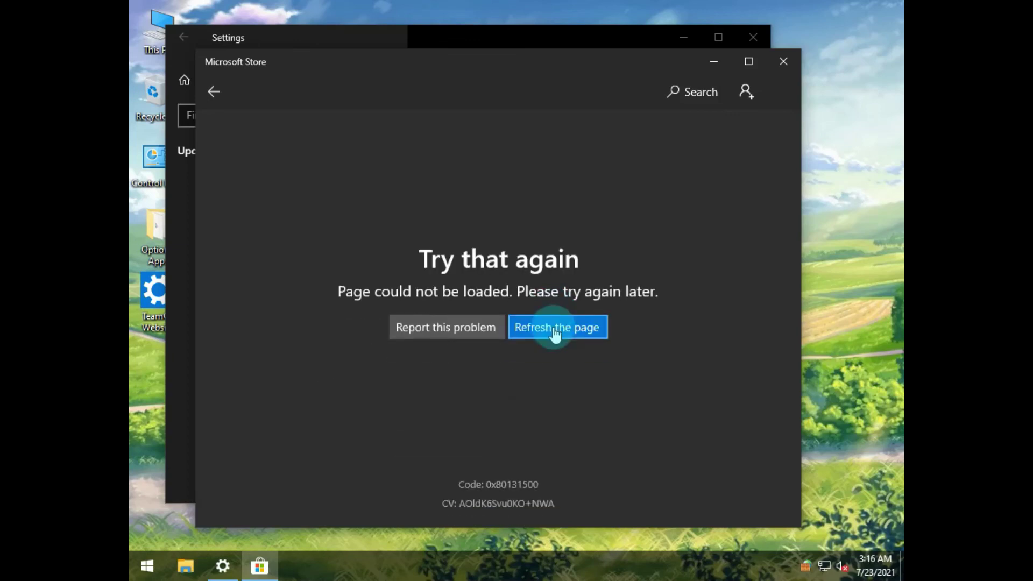
Check the account sign-in options in the Microsoft Store, and close both the Store and Settings windows
click(749, 92)
click(783, 62)
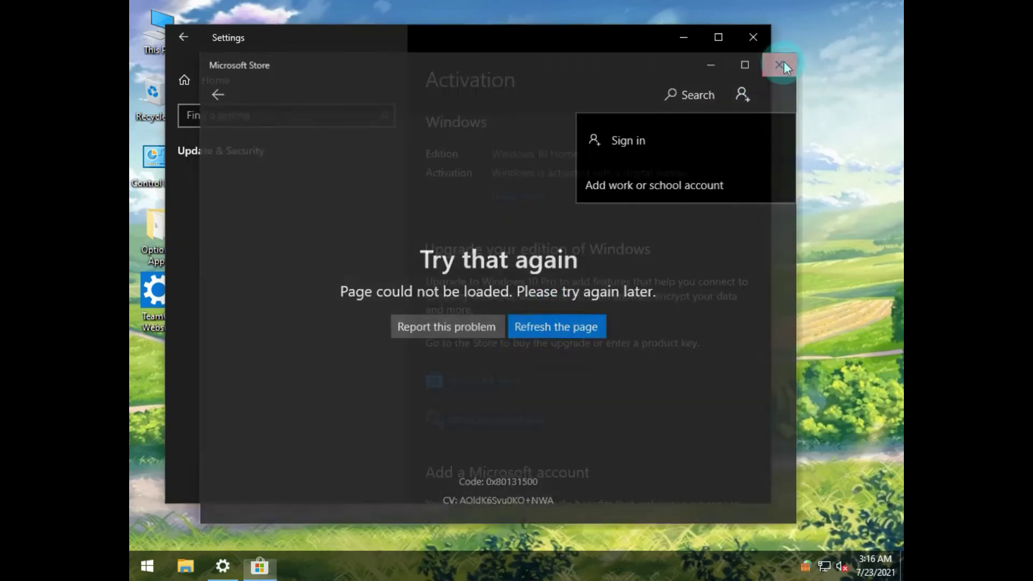
click(753, 38)
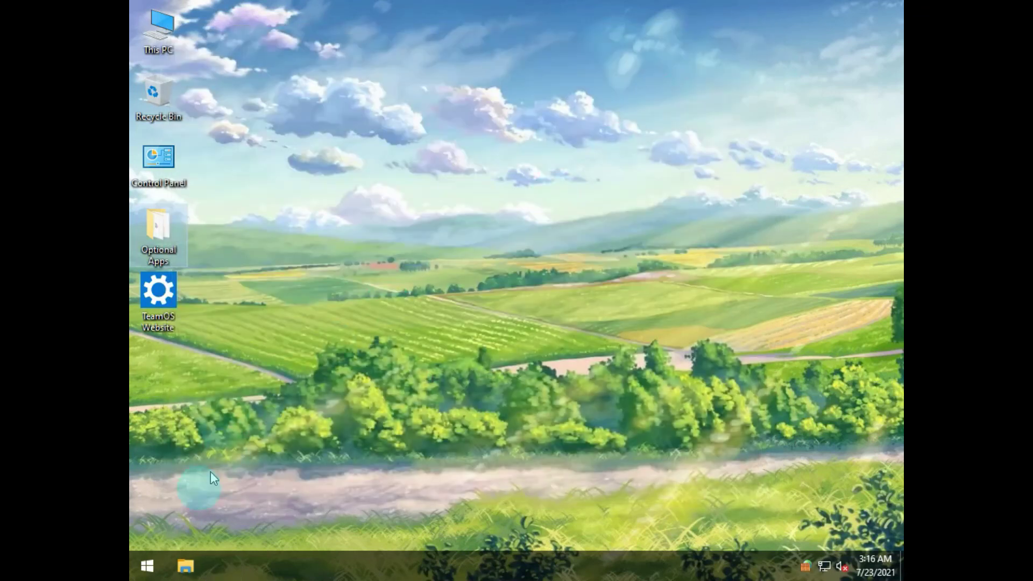
Shut down the computer using the power options in Windows
click(147, 566)
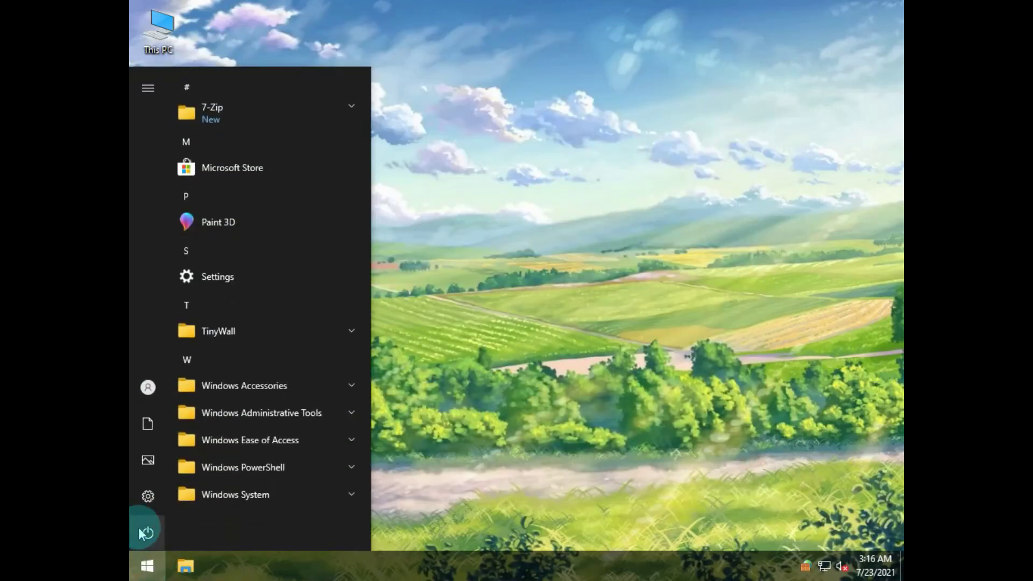
mouse_move(140, 527)
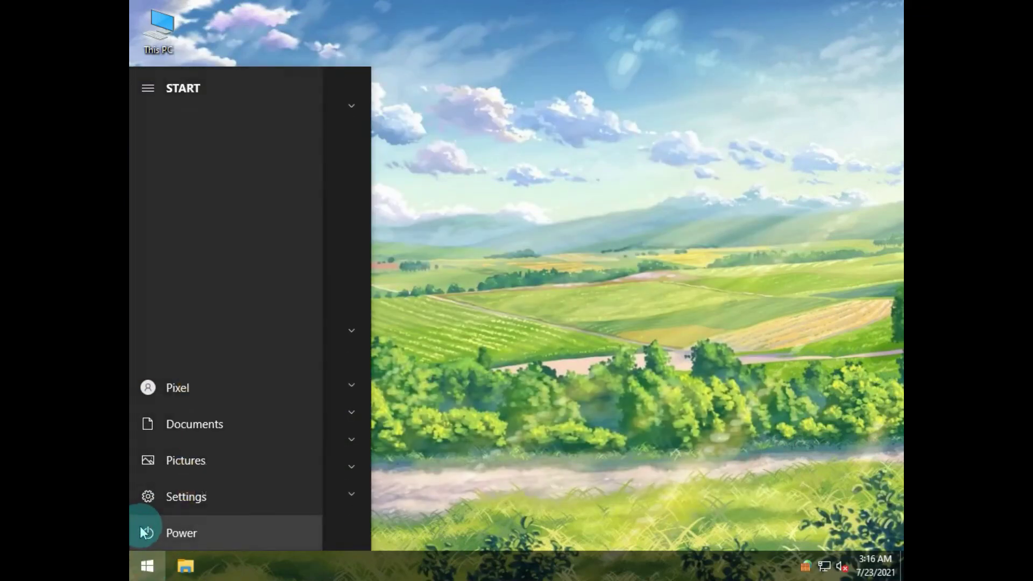
click(199, 531)
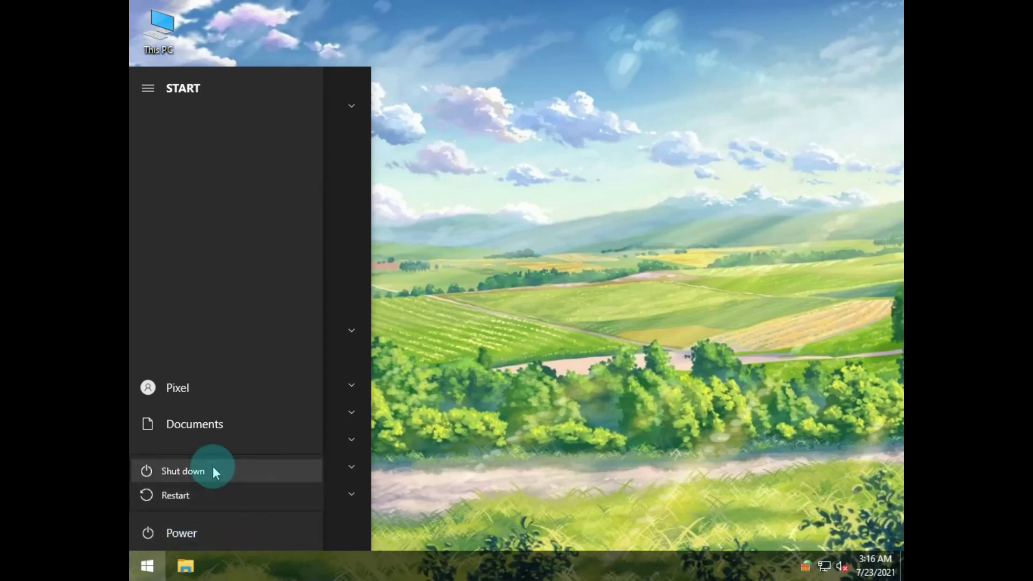
click(213, 470)
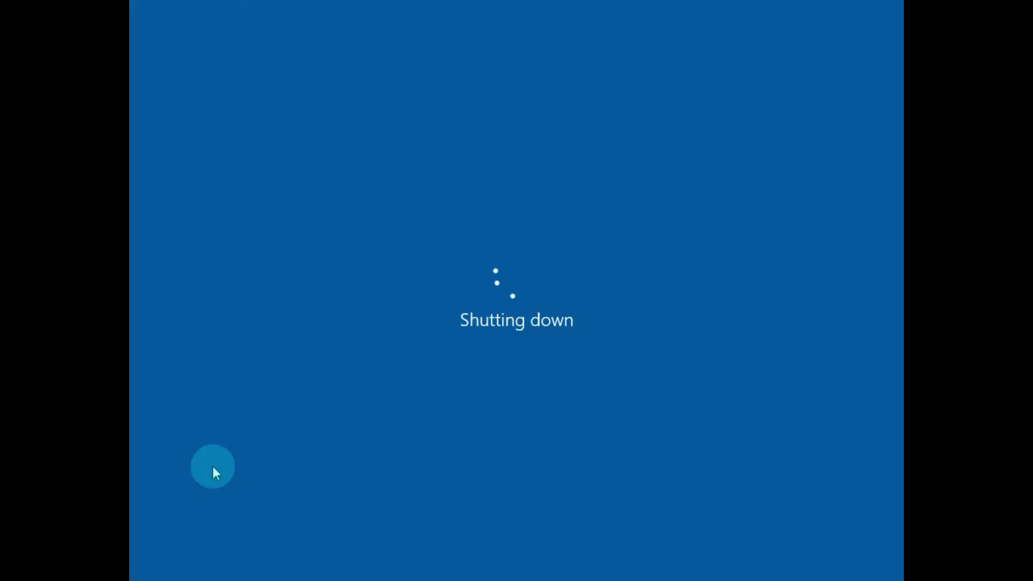